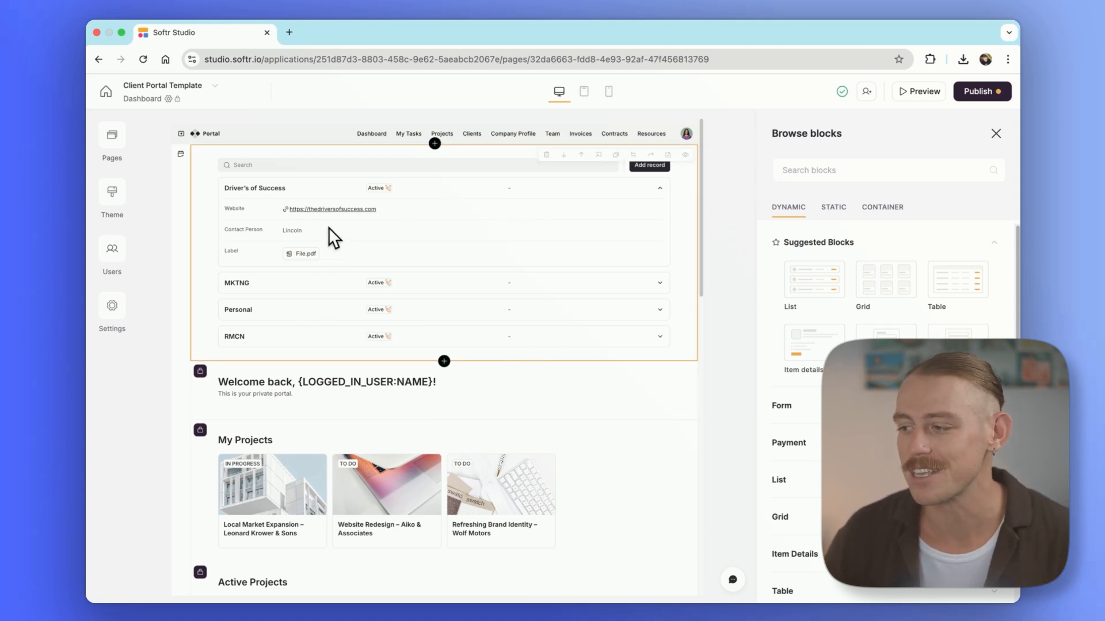
Try the Side navigation layout with collapsed and expanded labels, then switch the header to Top
click(280, 136)
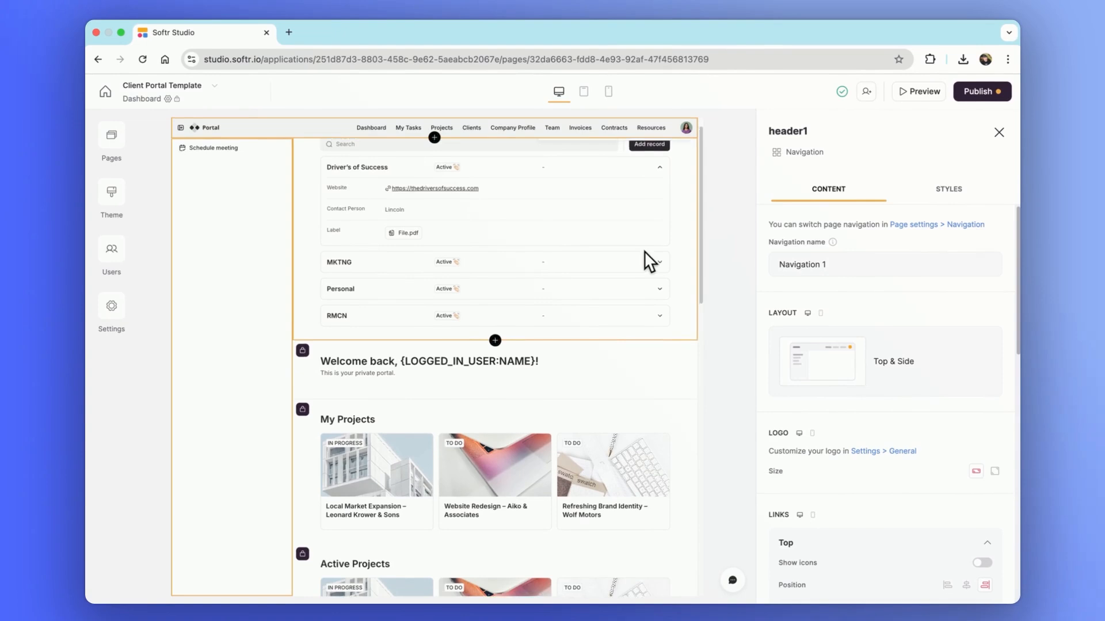
scroll(644, 251, down, 1)
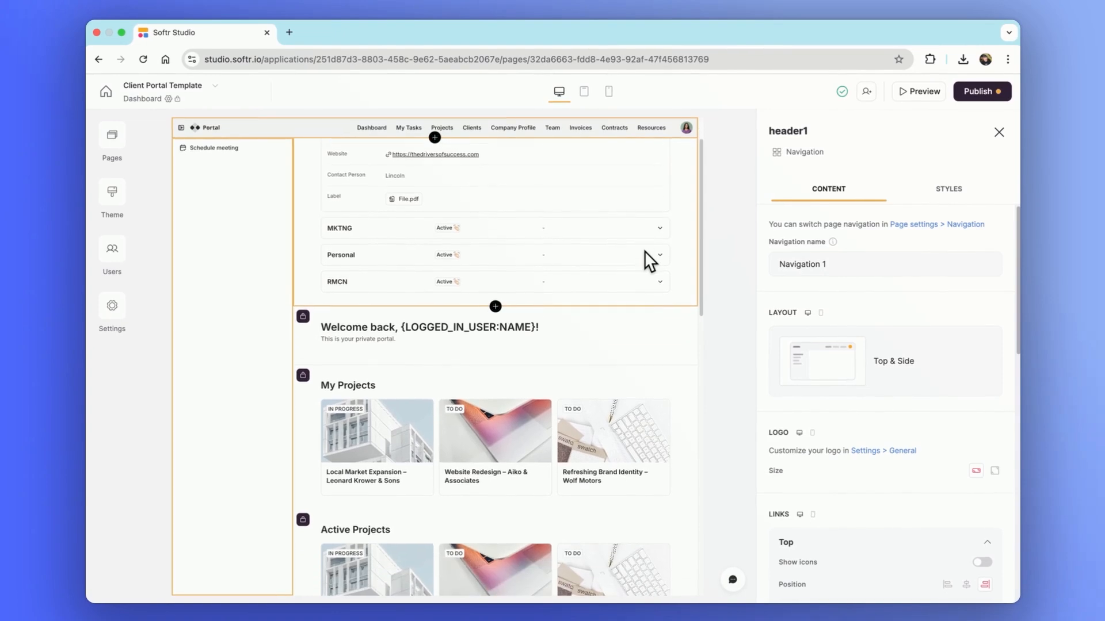
scroll(644, 251, up, 2)
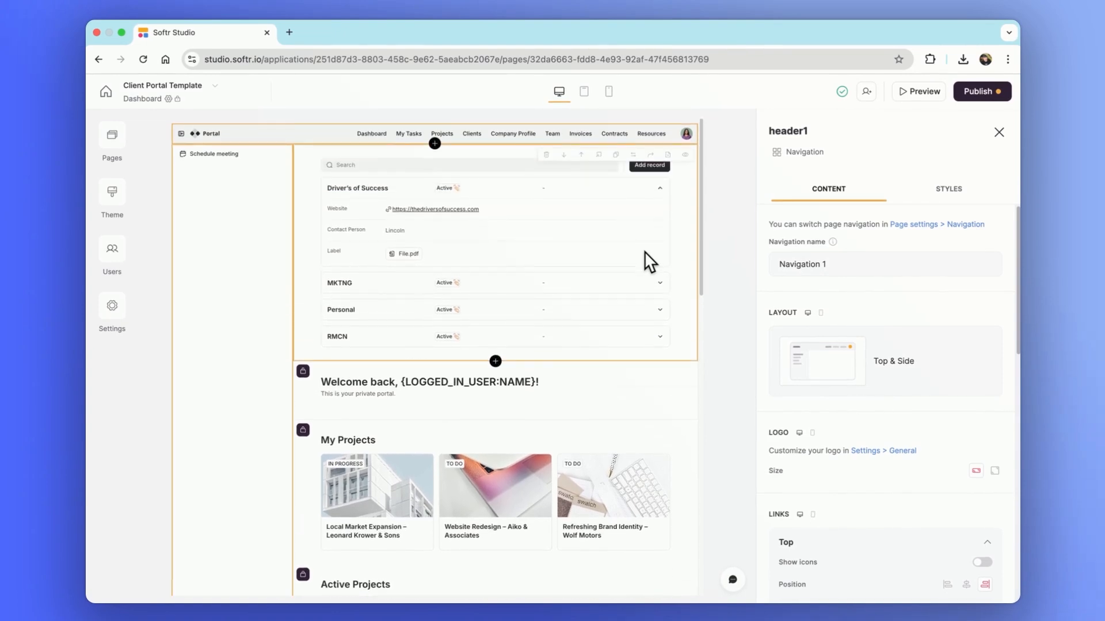
click(971, 354)
click(848, 436)
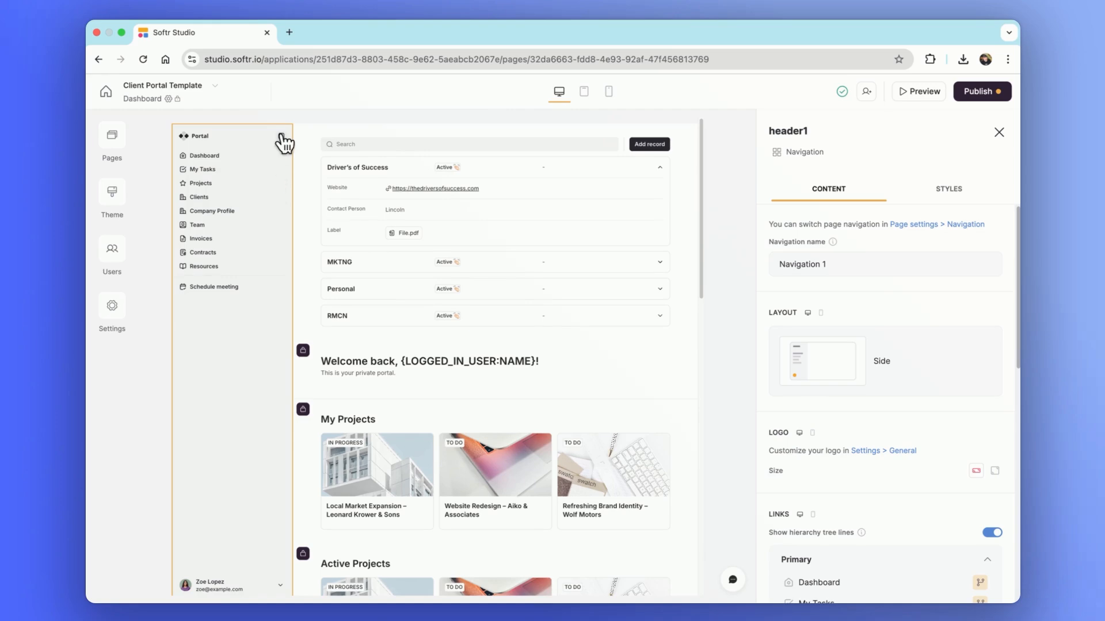
click(281, 137)
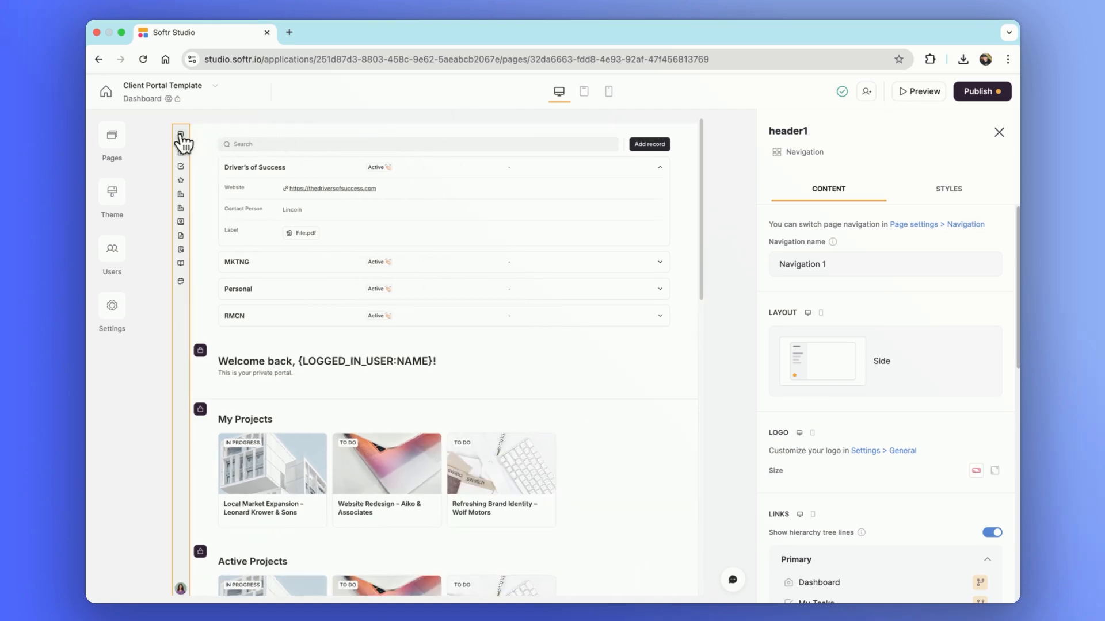
click(181, 138)
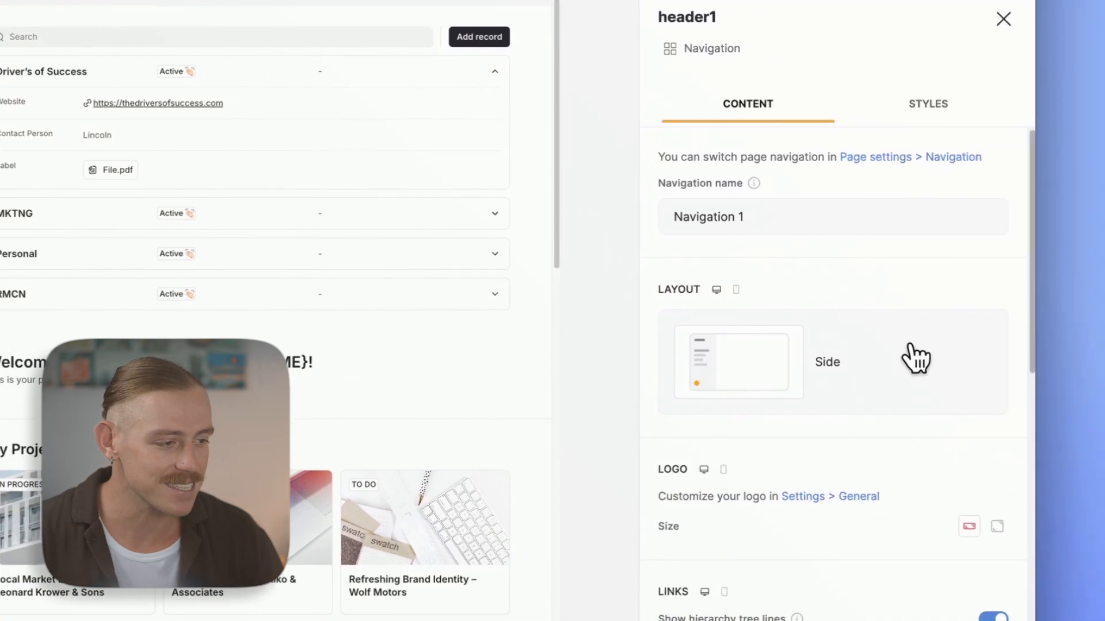
click(910, 345)
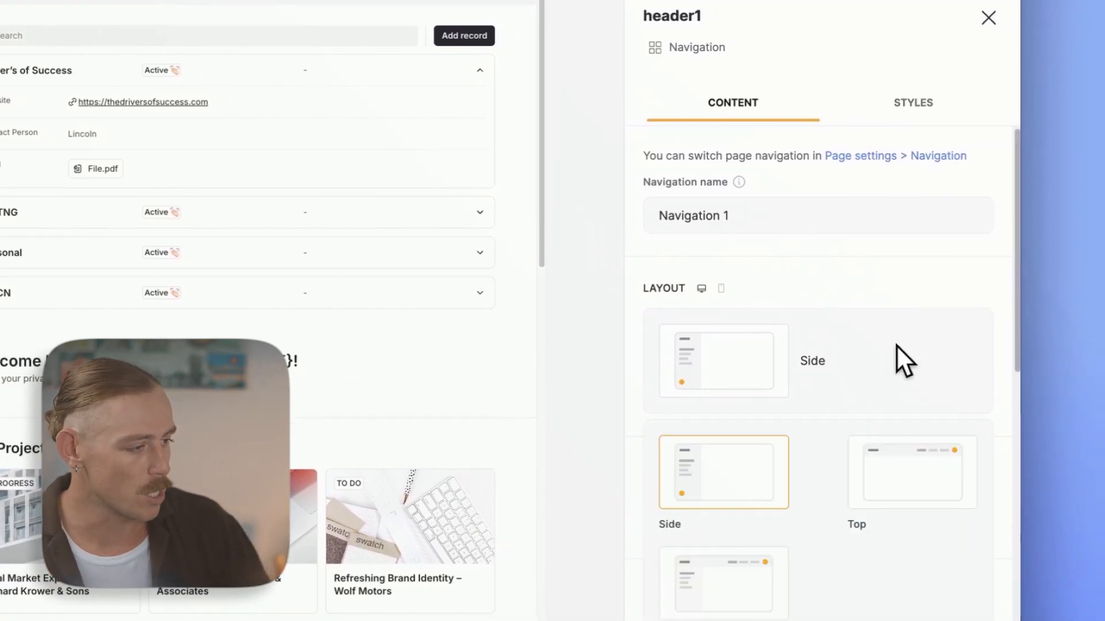
click(904, 476)
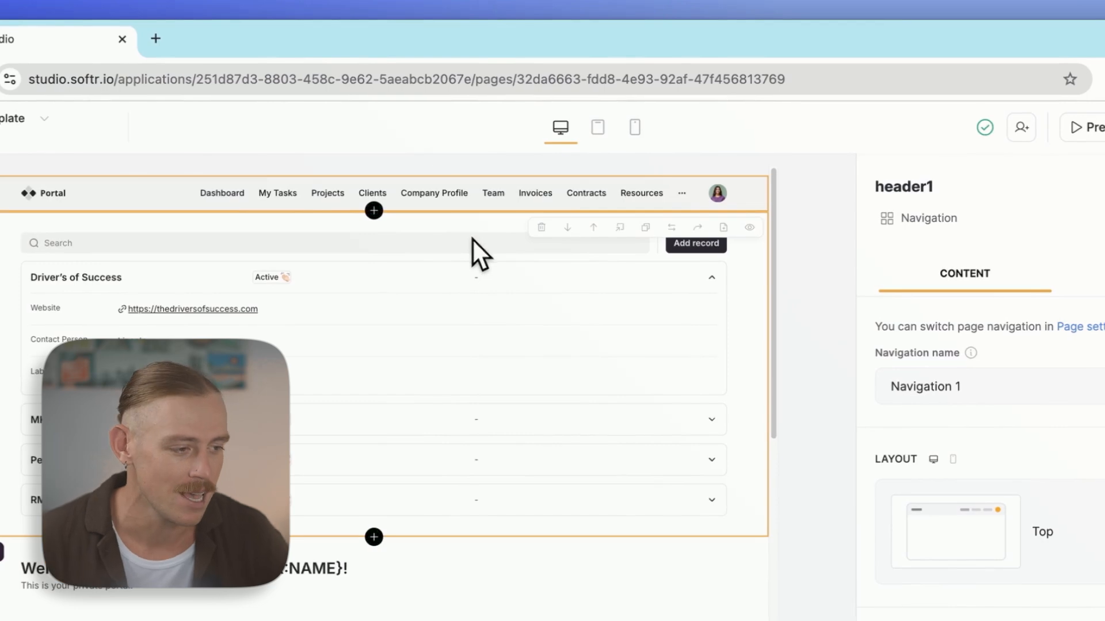
Switch the header navigation to Top & Side, review its Links list, and close the header settings
click(1095, 548)
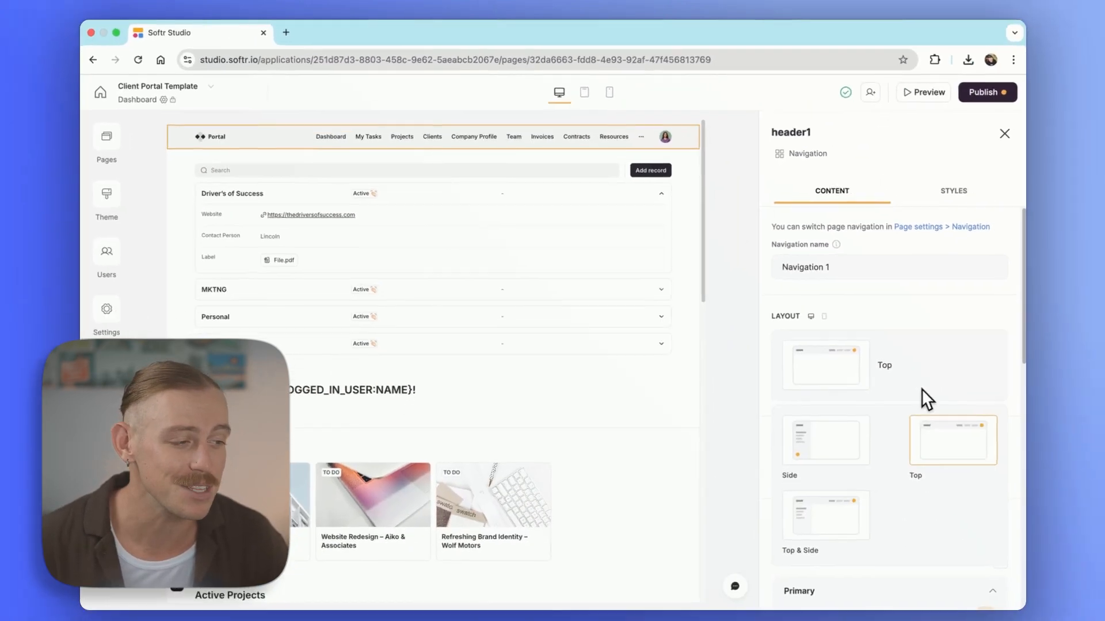
click(823, 509)
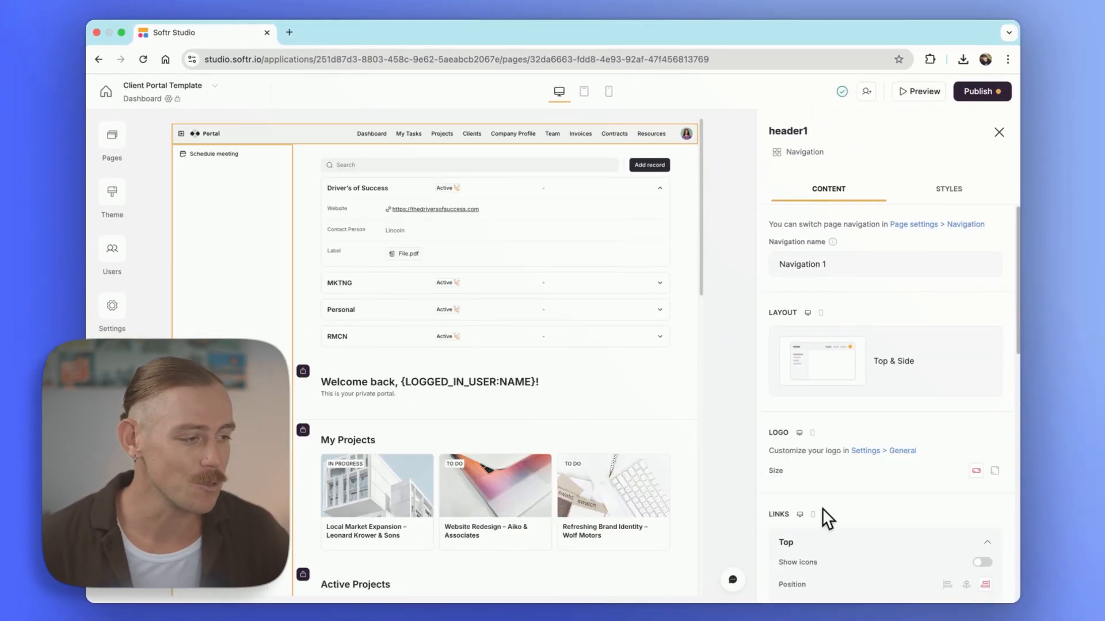
scroll(823, 509, down, 3)
scroll(823, 508, down, 5)
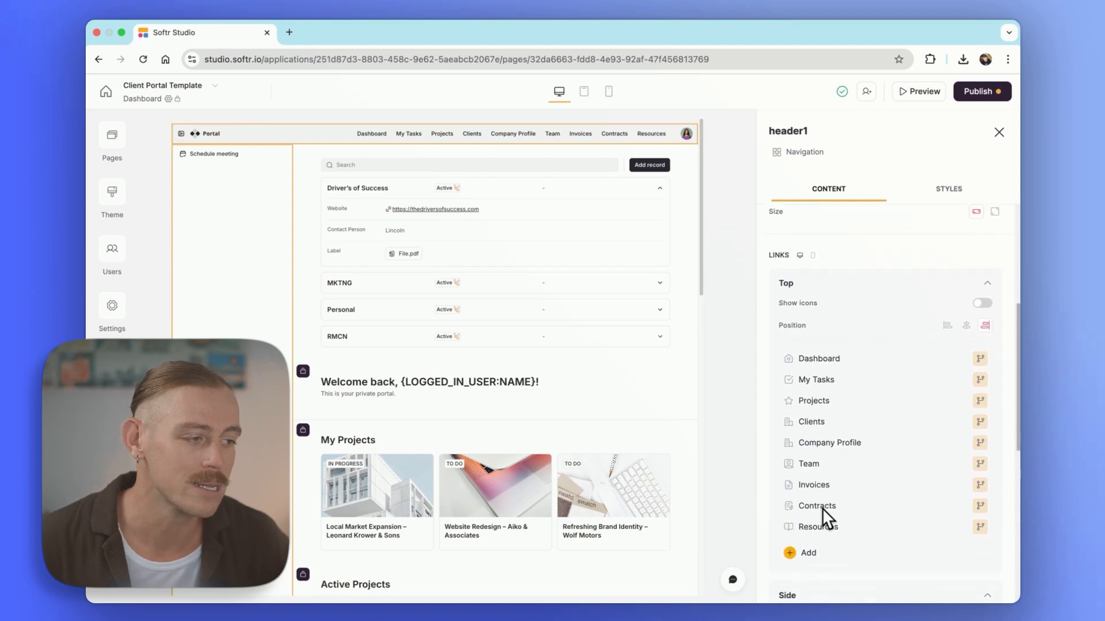
scroll(823, 508, down, 2)
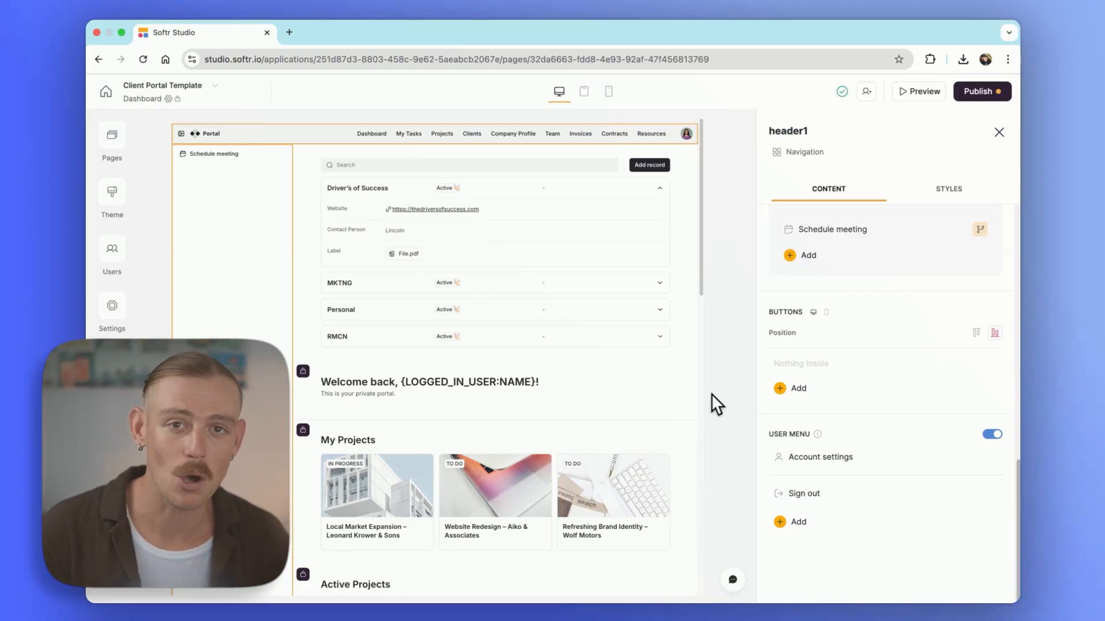
click(1000, 133)
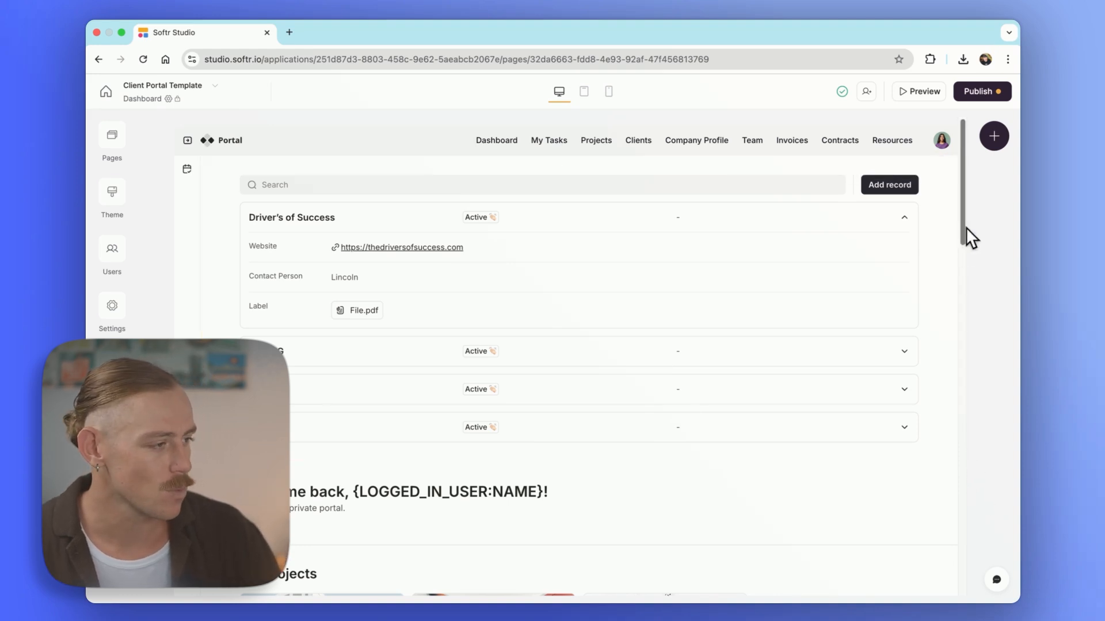
Insert a Two columns container block from the Container category at the top of the Dashboard
click(995, 138)
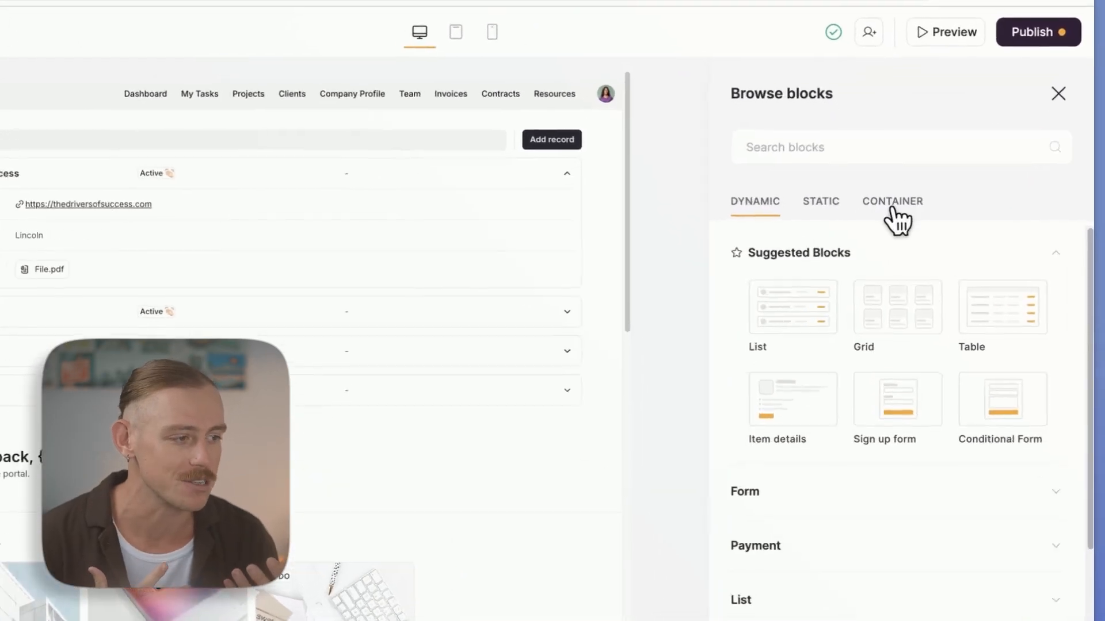
click(882, 208)
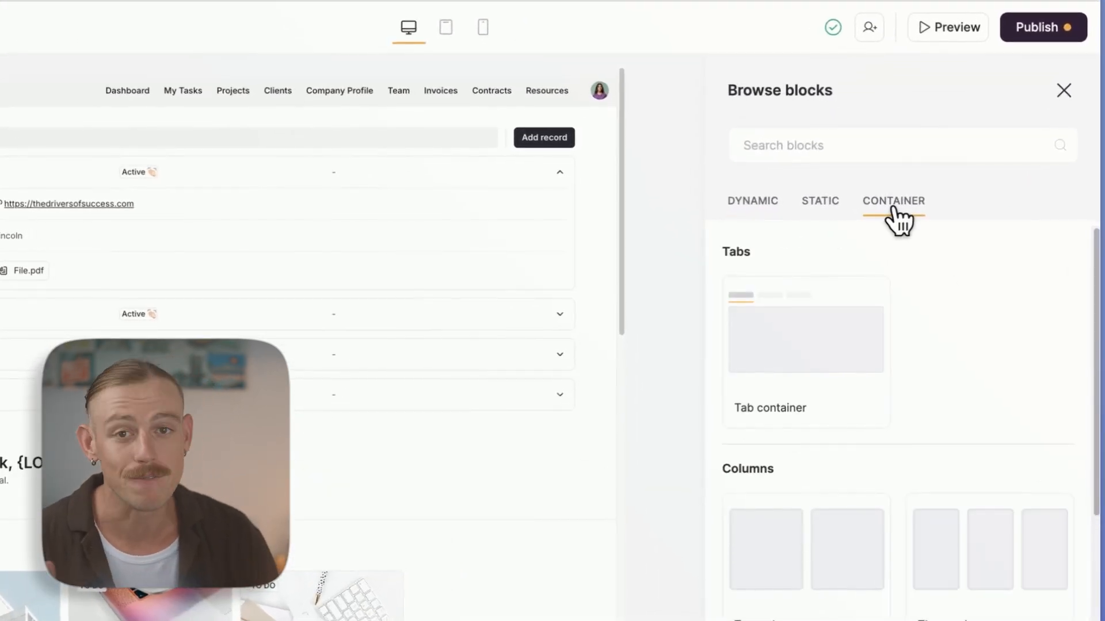
click(805, 353)
scroll(806, 353, down, 3)
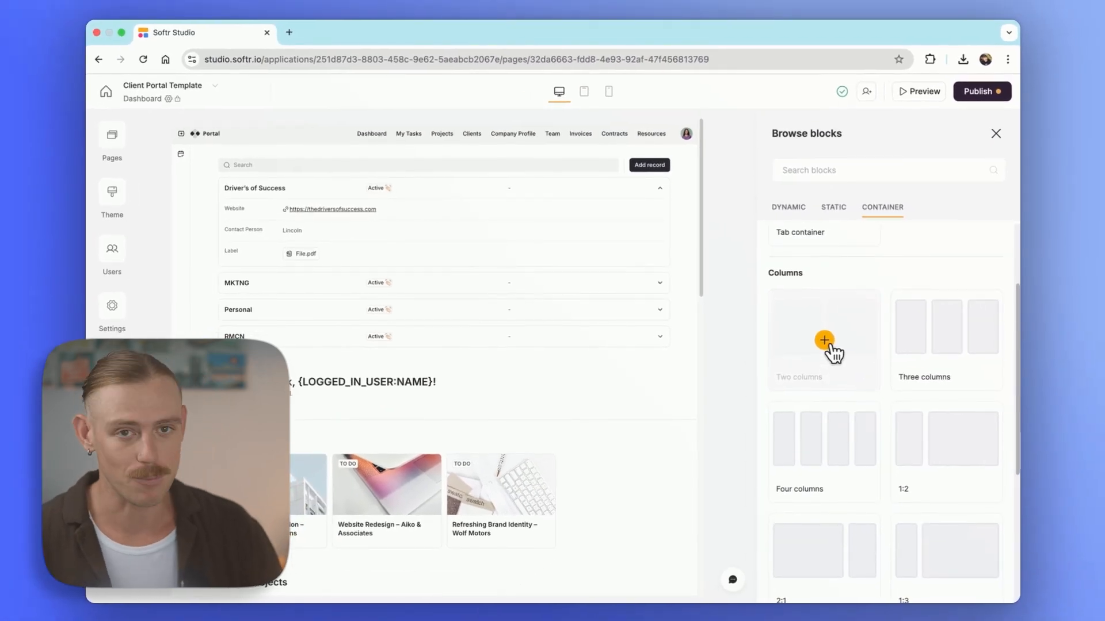
click(824, 340)
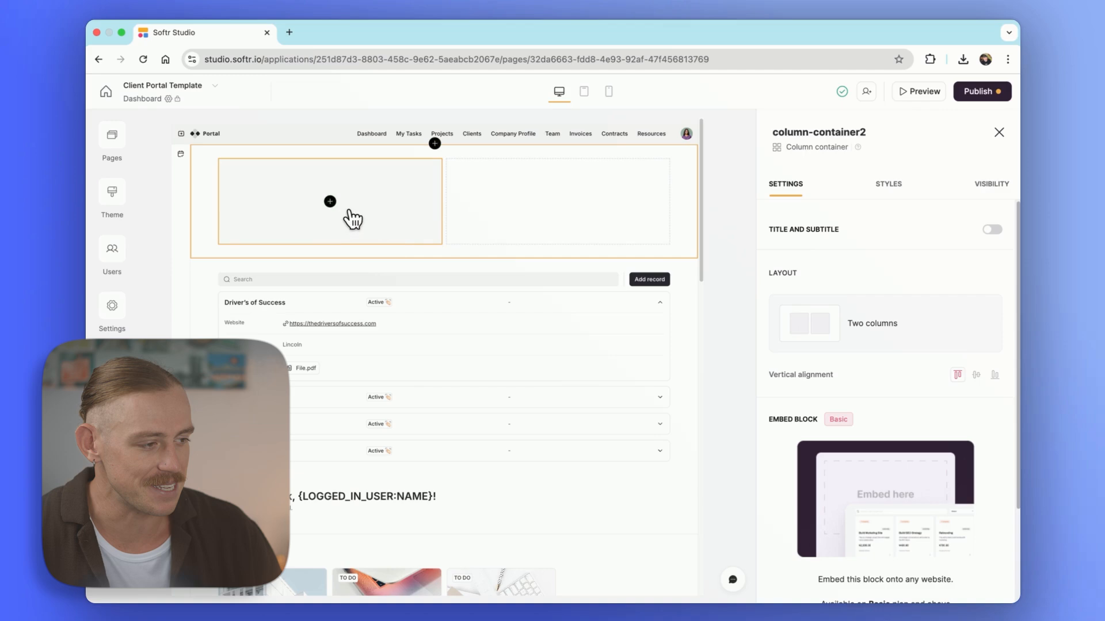
Put an Item details block in the left column and preview chart blocks for the right column
click(330, 203)
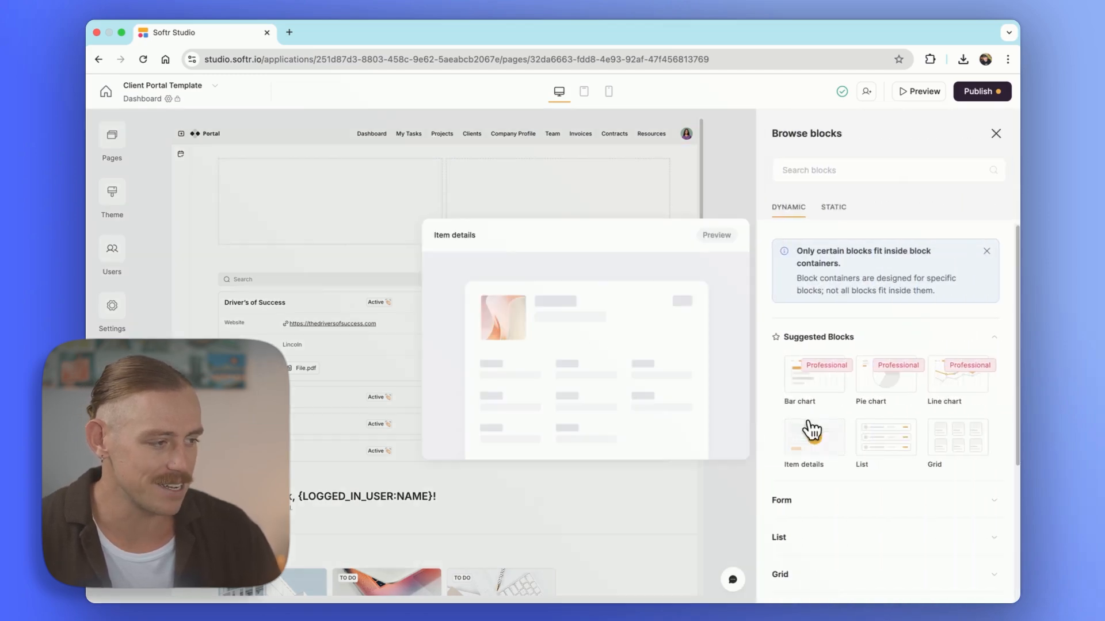
click(807, 426)
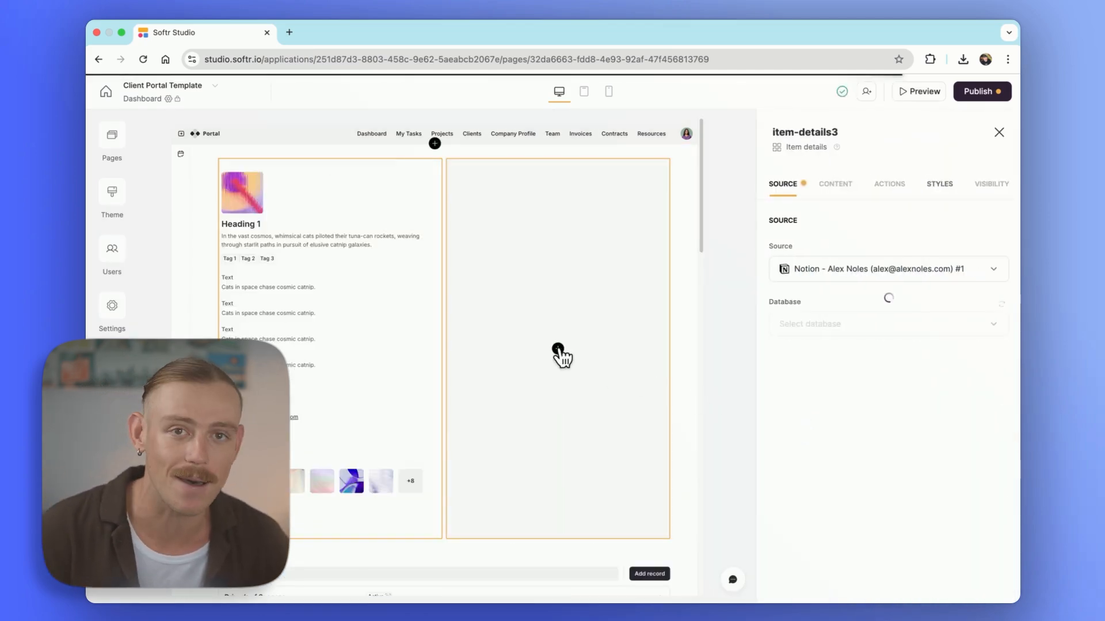
click(557, 349)
mouse_move(815, 397)
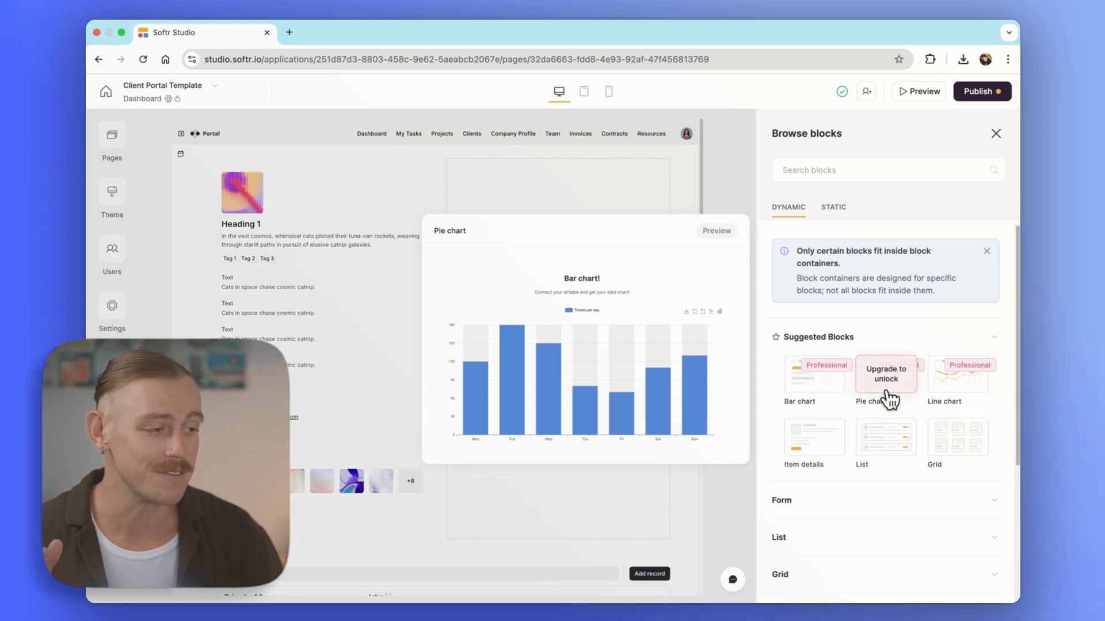
mouse_move(963, 396)
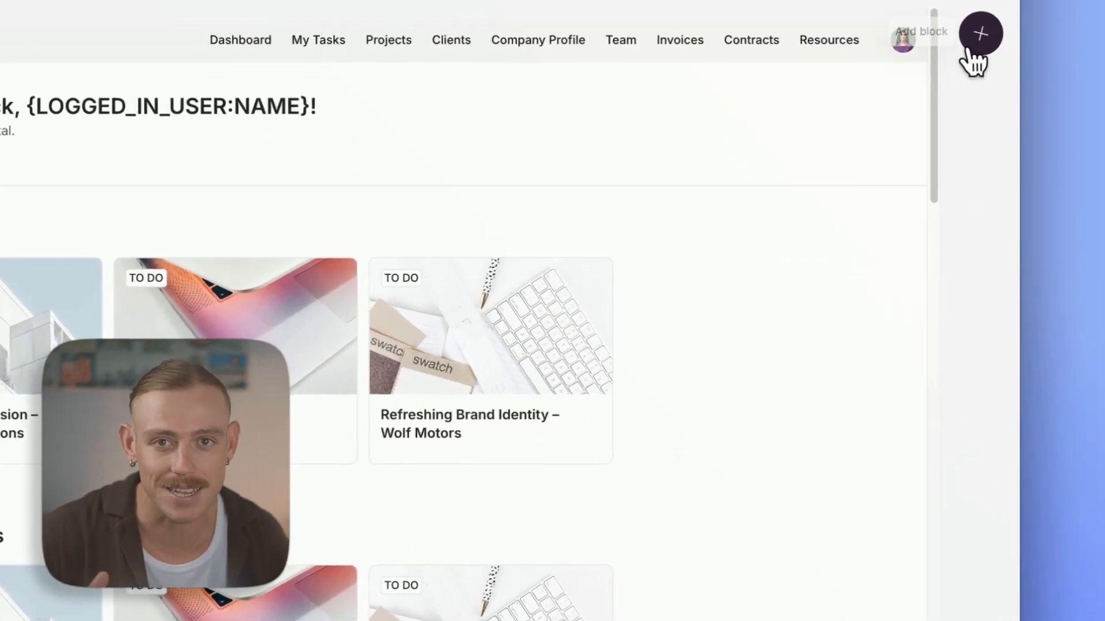
Insert a Rating and gallery grid block from the Grid category at the top of the Dashboard
click(994, 136)
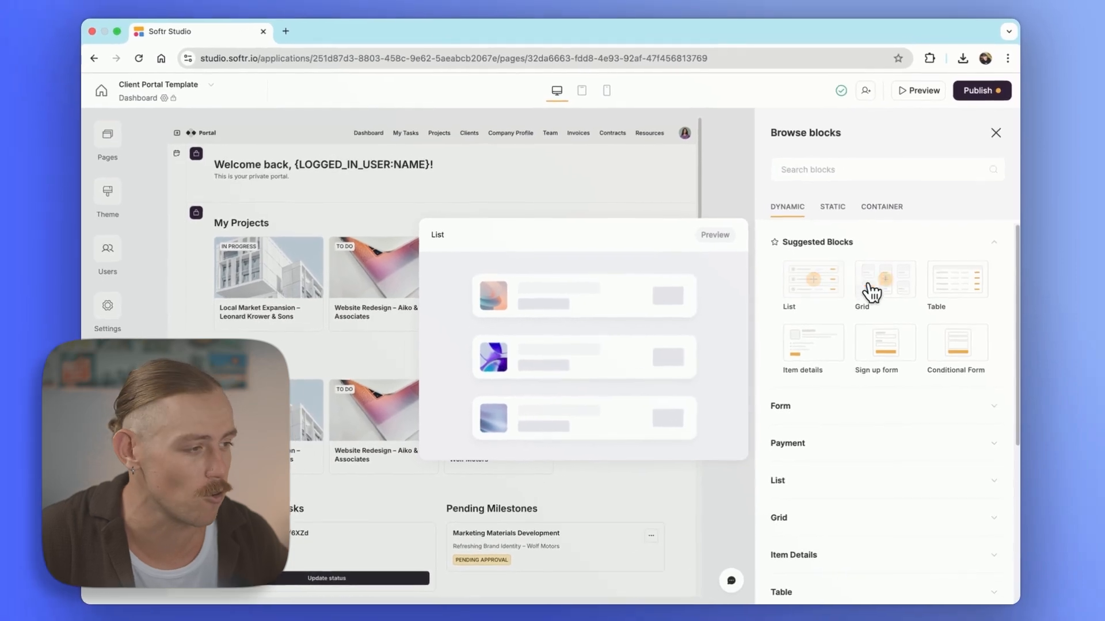
mouse_move(818, 248)
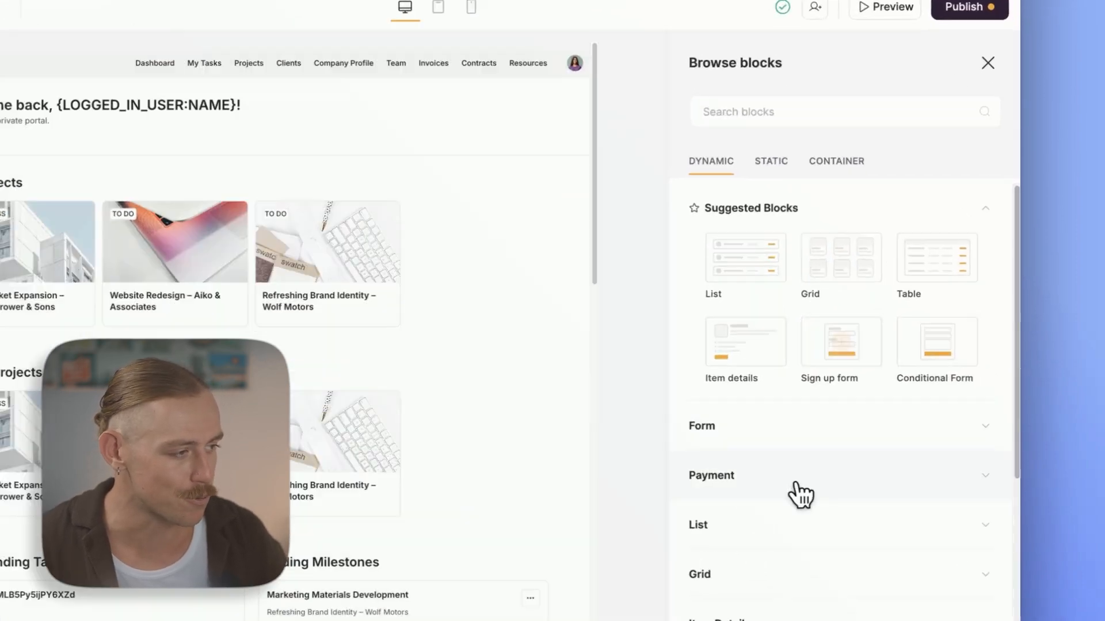
click(854, 481)
scroll(851, 483, down, 5)
mouse_move(848, 415)
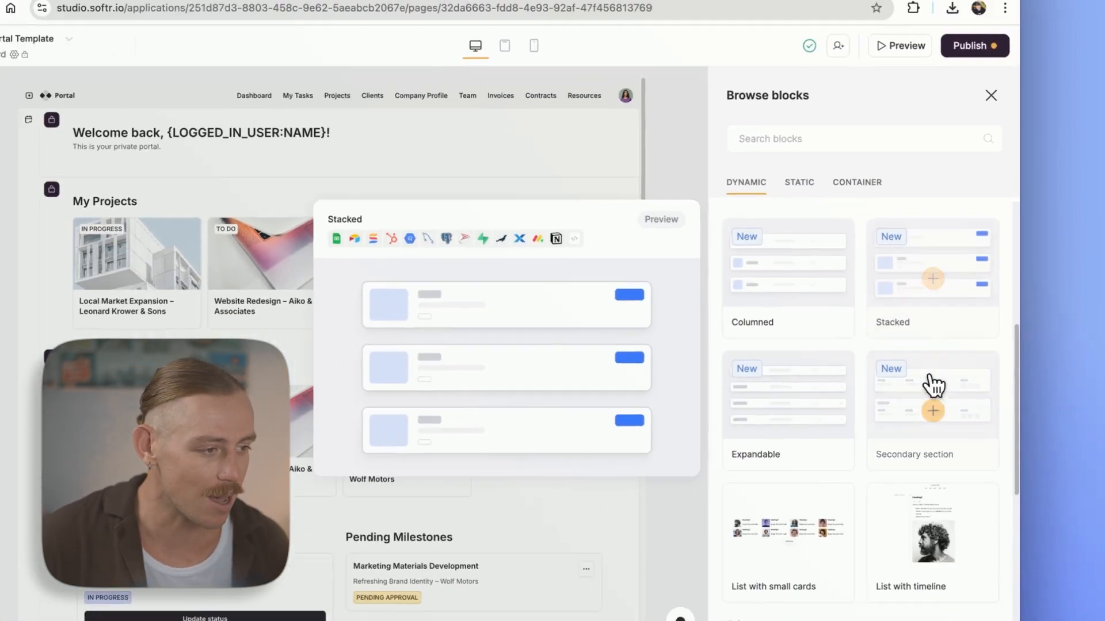
mouse_move(864, 481)
scroll(846, 493, down, 5)
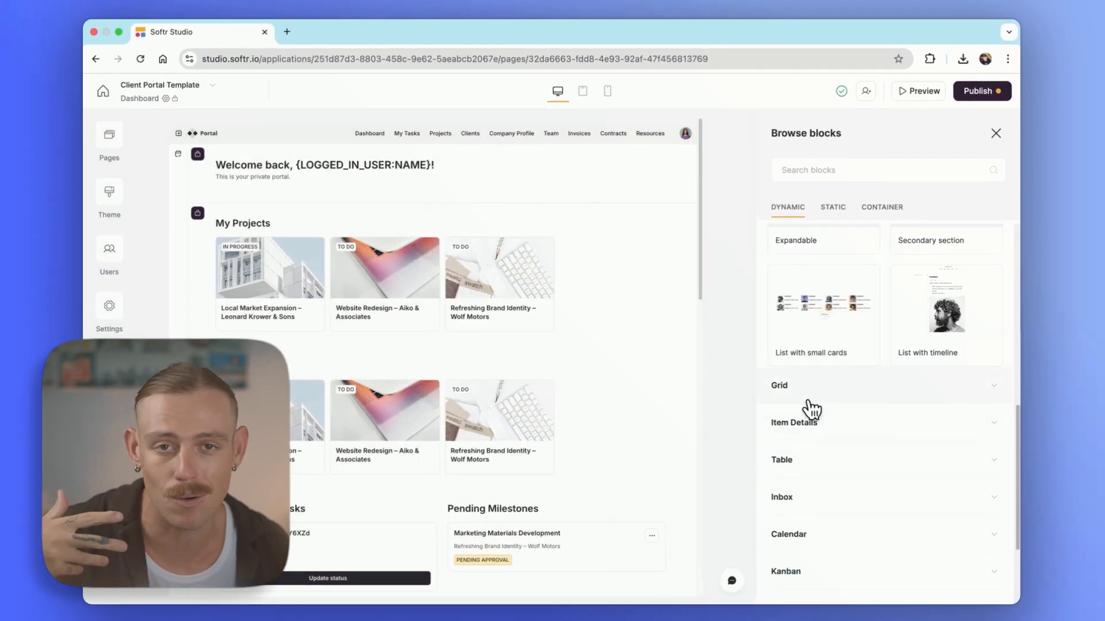
click(806, 395)
scroll(713, 425, down, 1)
mouse_move(709, 426)
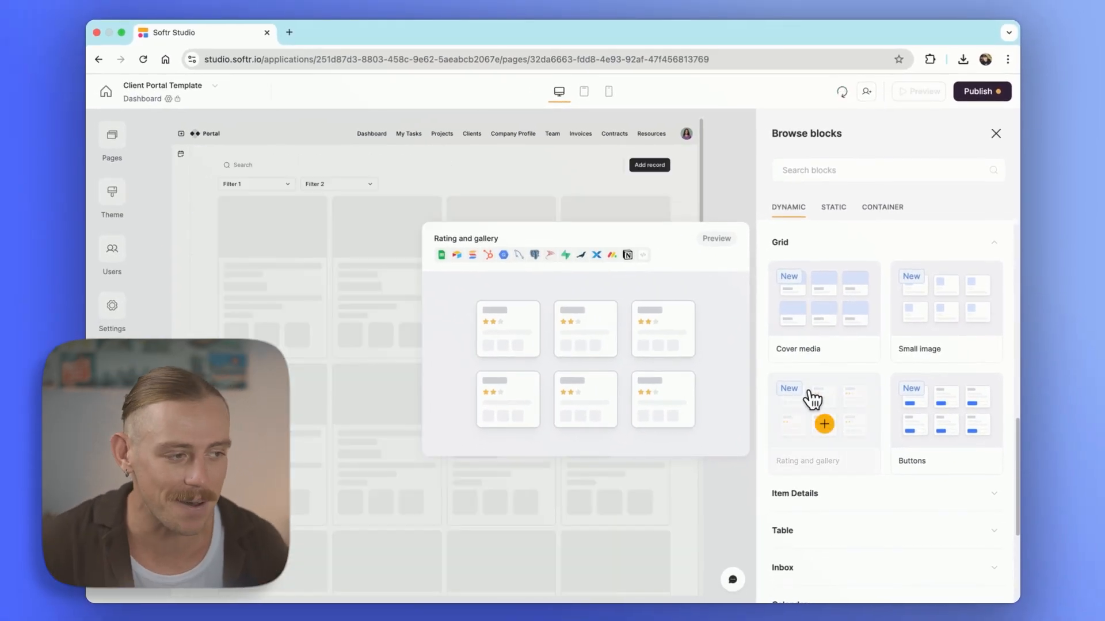
click(812, 397)
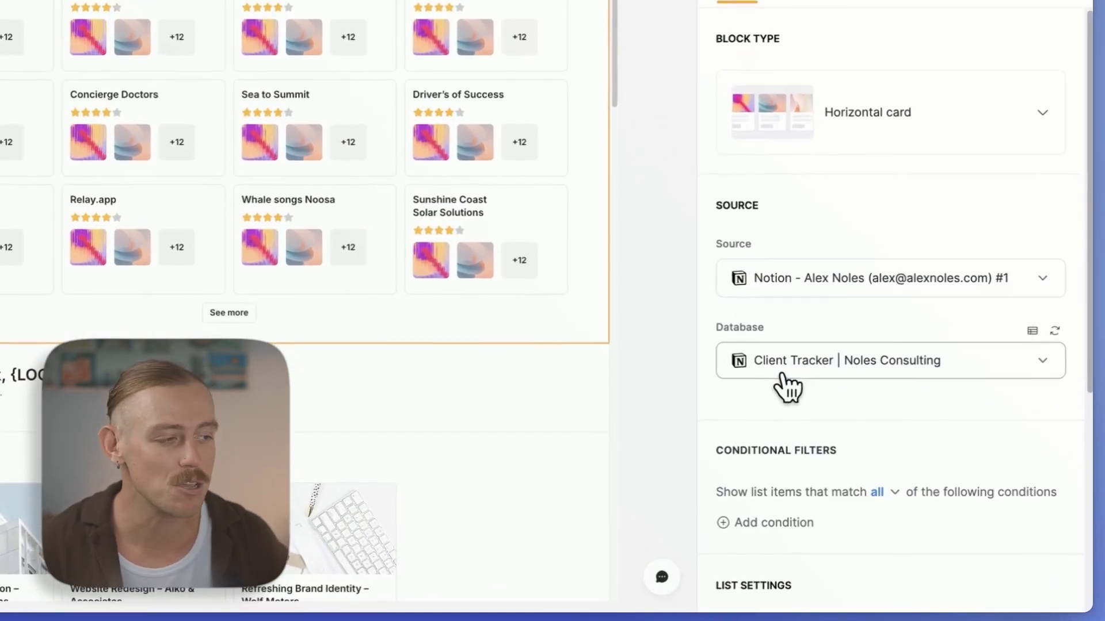
Add a Status filter condition to the client grid and review its status values
scroll(818, 450, down, 2)
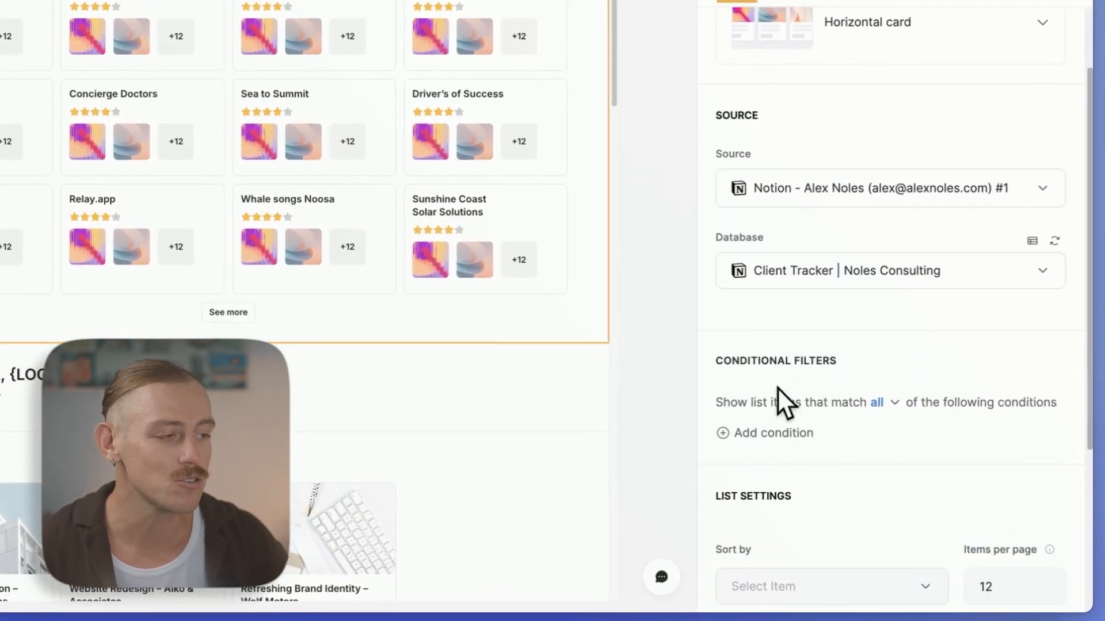
click(776, 437)
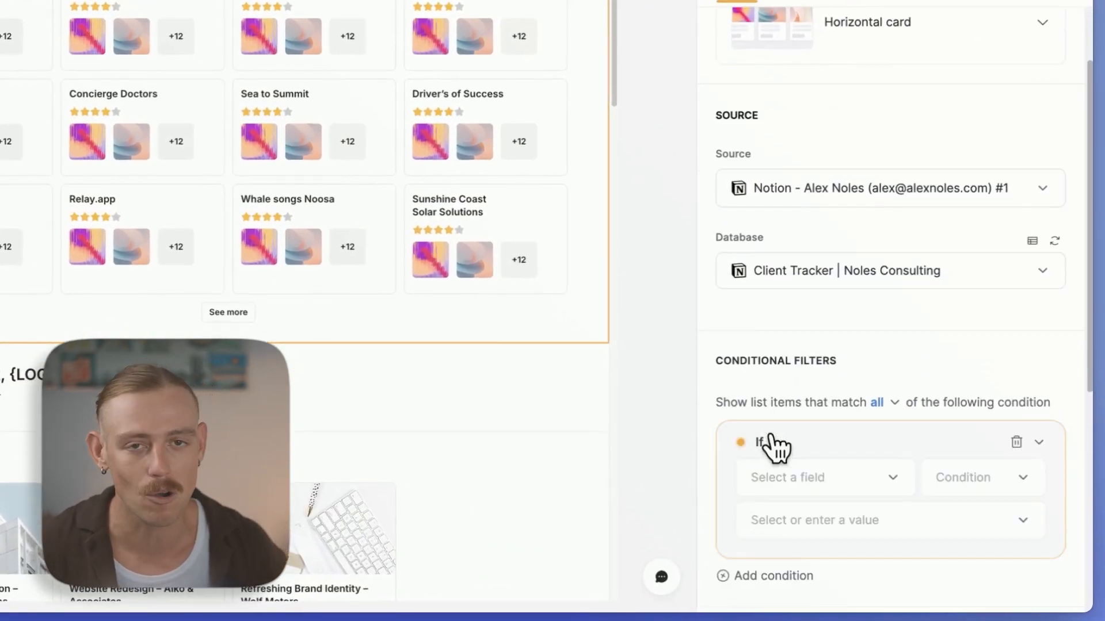
click(839, 494)
scroll(847, 403, down, 3)
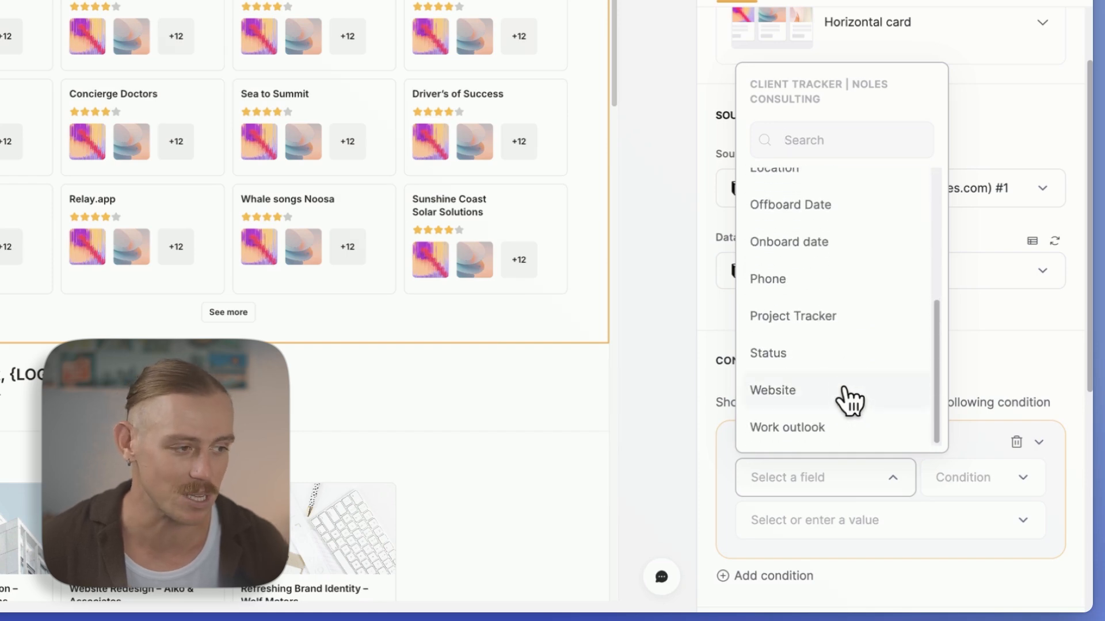
click(834, 371)
click(881, 520)
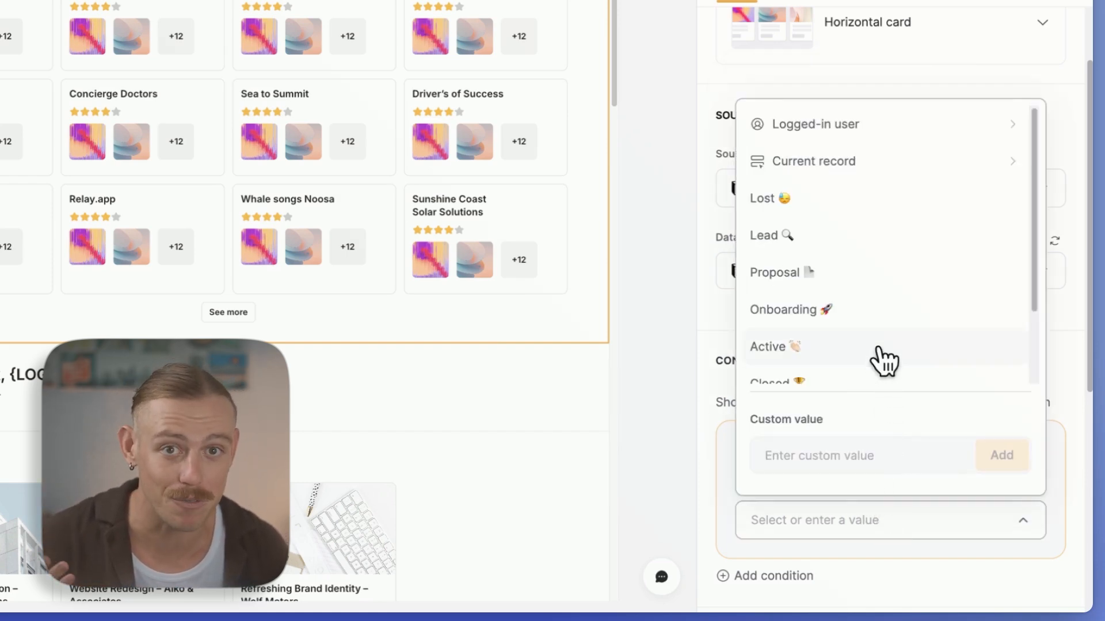
click(1055, 360)
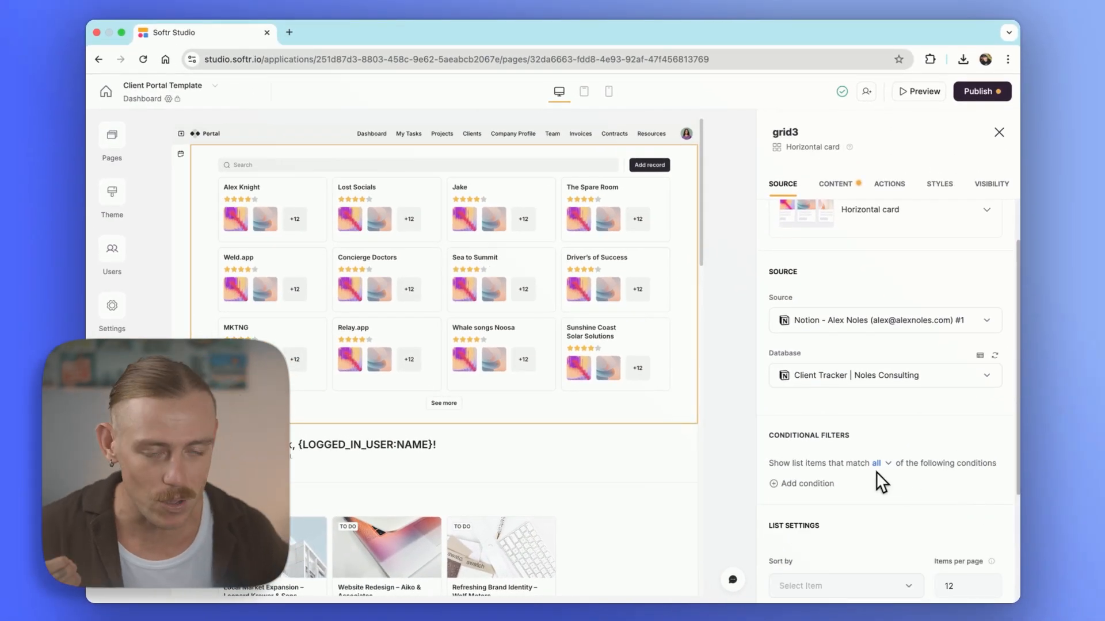
click(443, 424)
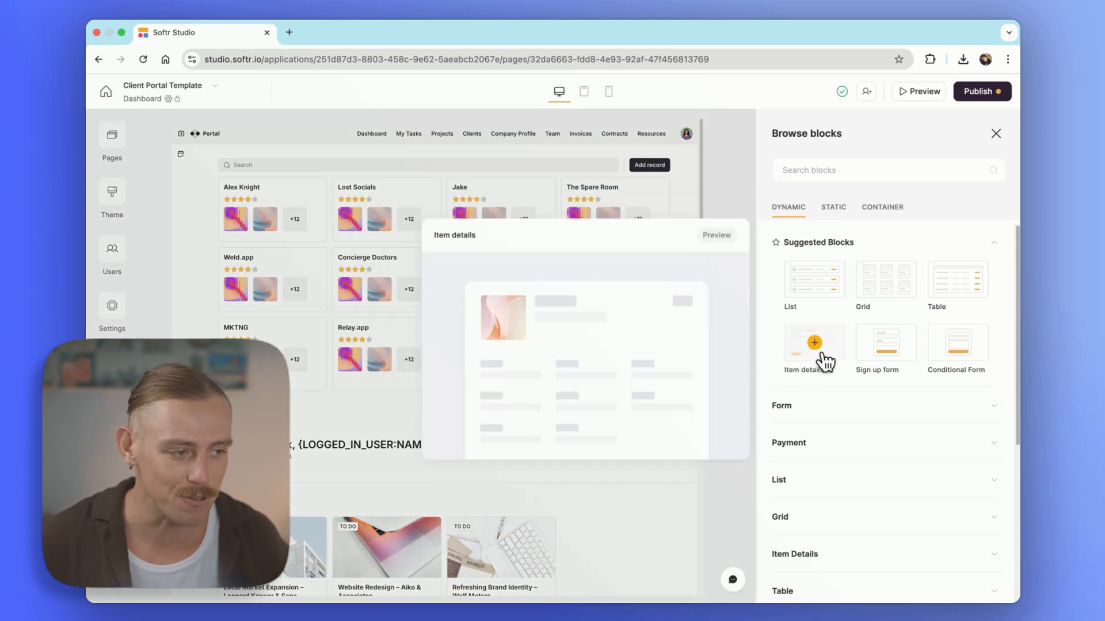
Add an Item details block beneath the client grid, check its settings, then reselect the grid
click(815, 345)
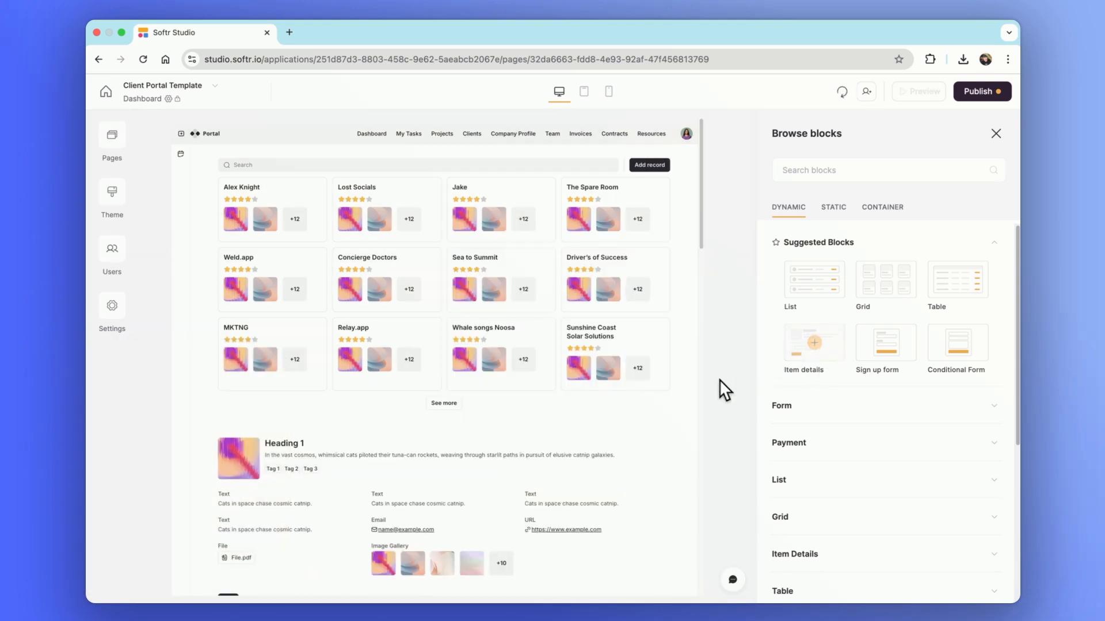
click(602, 440)
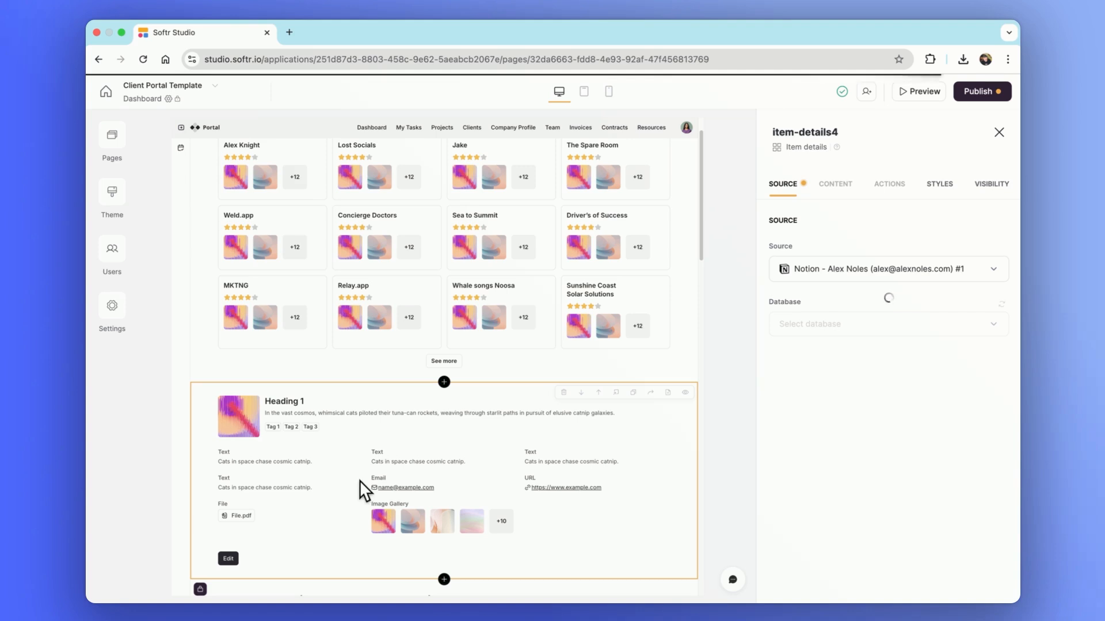
click(435, 329)
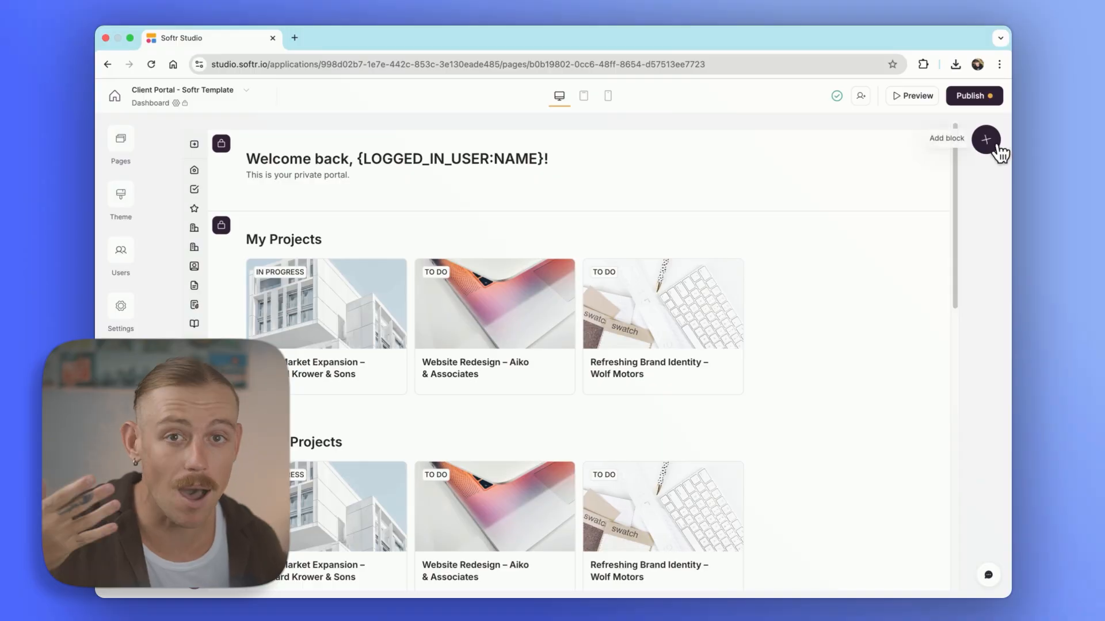
Insert a Table block from the Table category at the top of the Dashboard
click(996, 146)
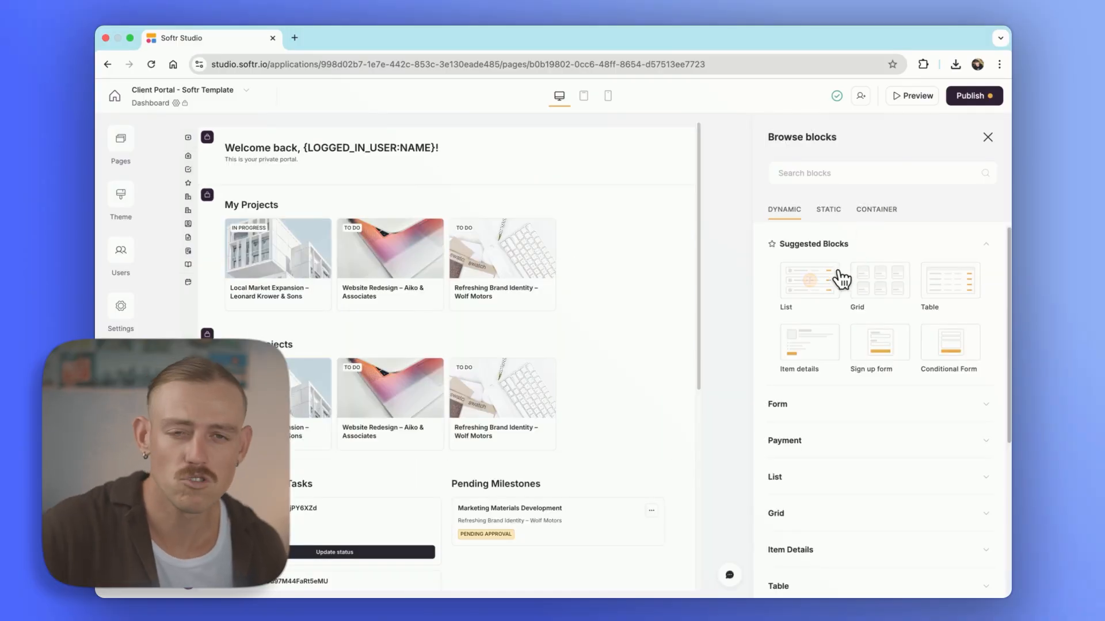
scroll(837, 284, down, 5)
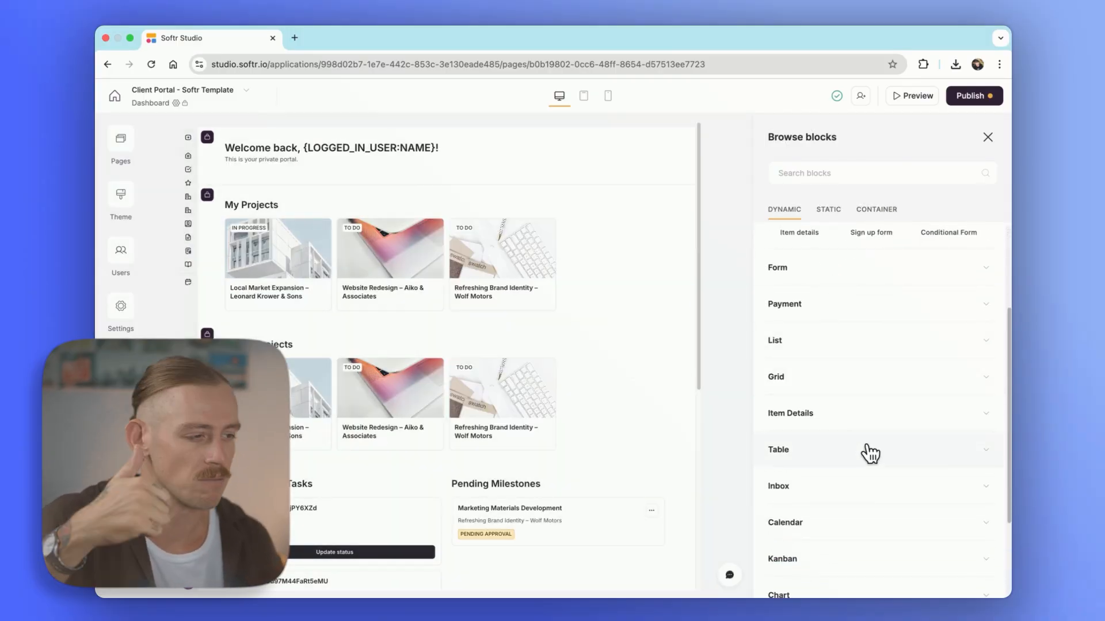
click(870, 454)
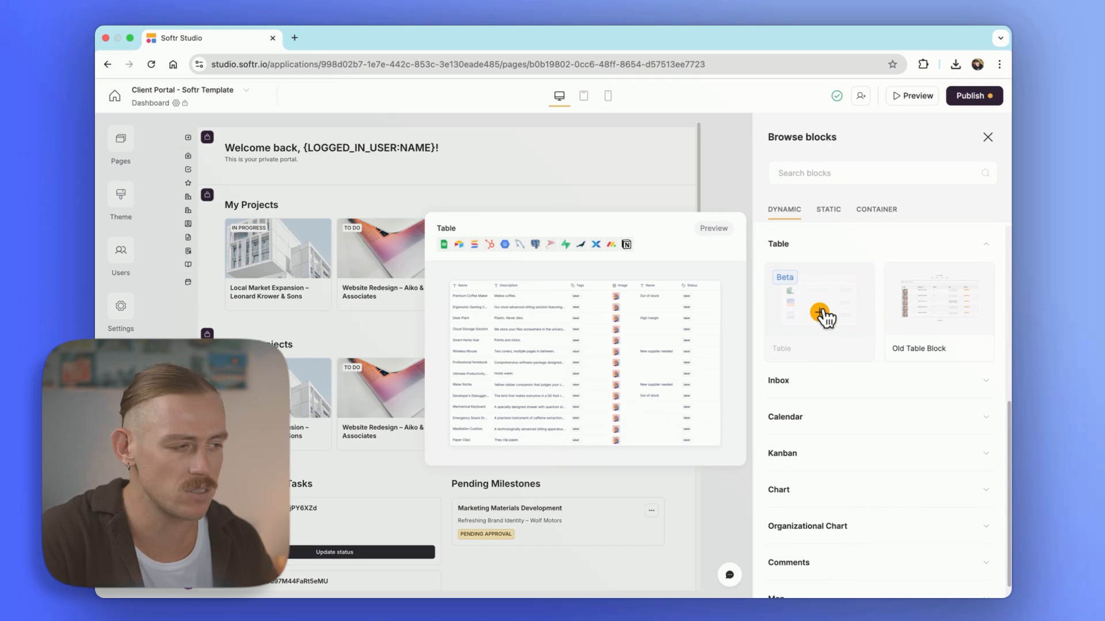
click(822, 313)
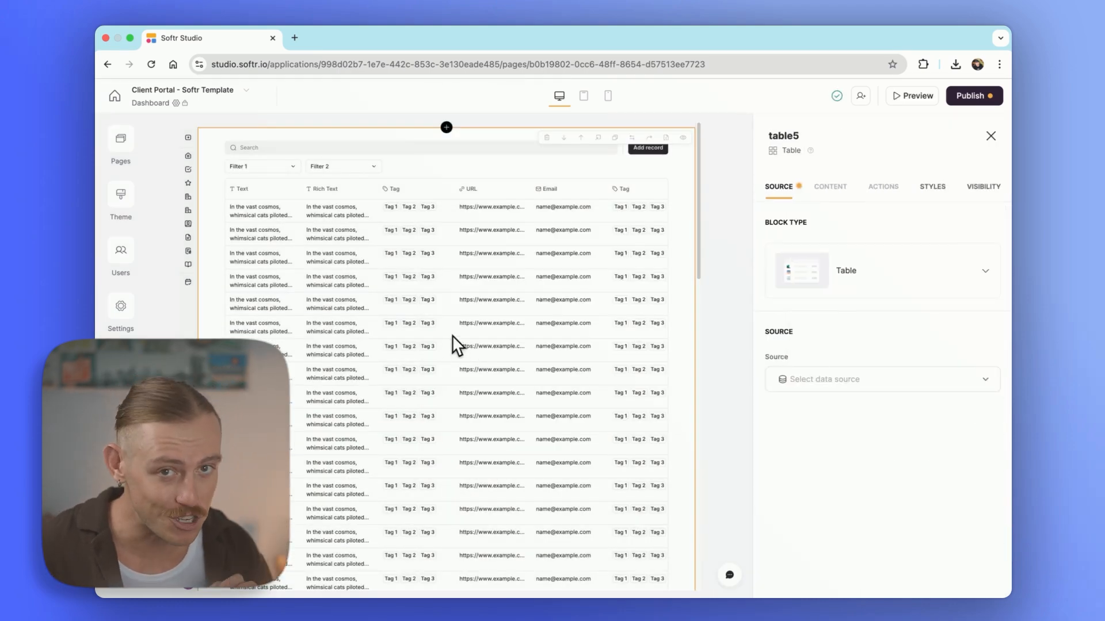
Compare the Bar, Line, Pie and Rose previews in the Chart category of the block library
click(448, 128)
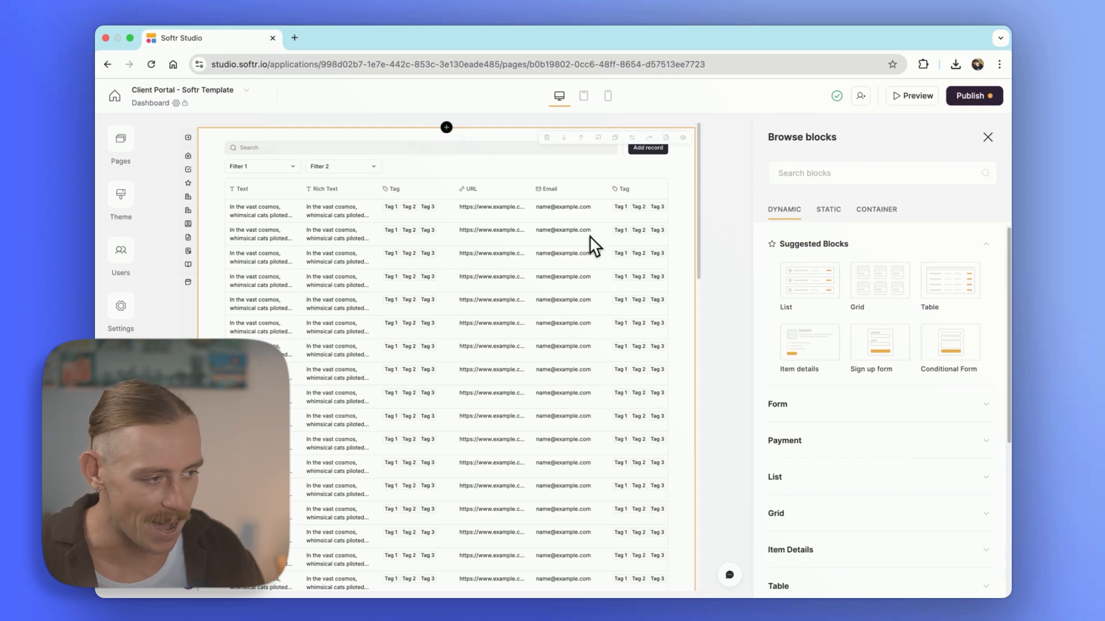
scroll(813, 397, down, 5)
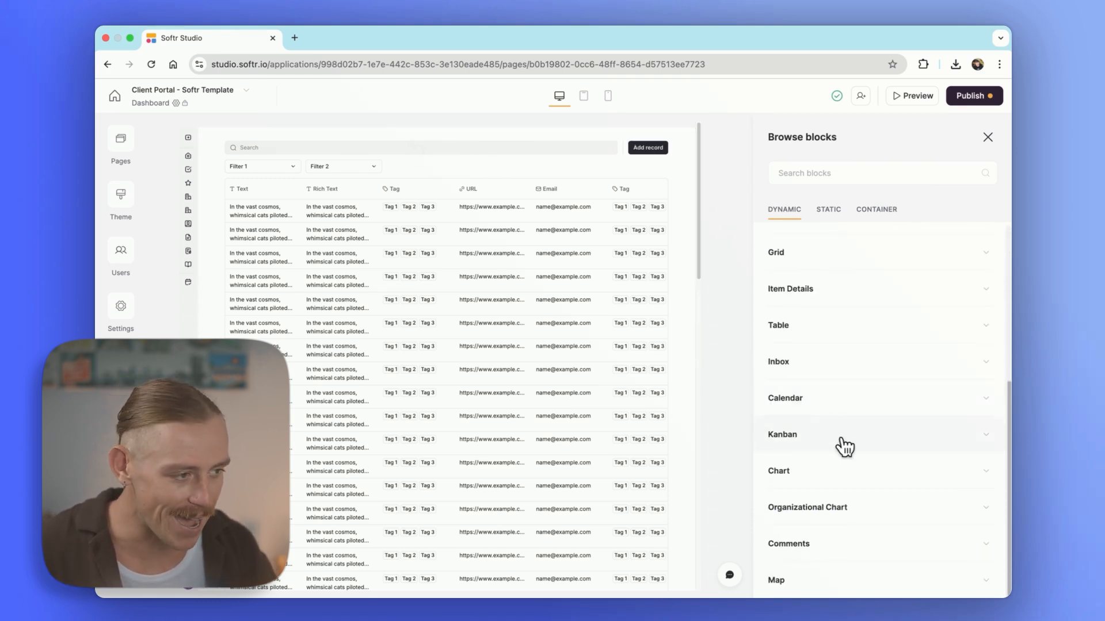
click(845, 471)
scroll(849, 479, down, 4)
mouse_move(848, 479)
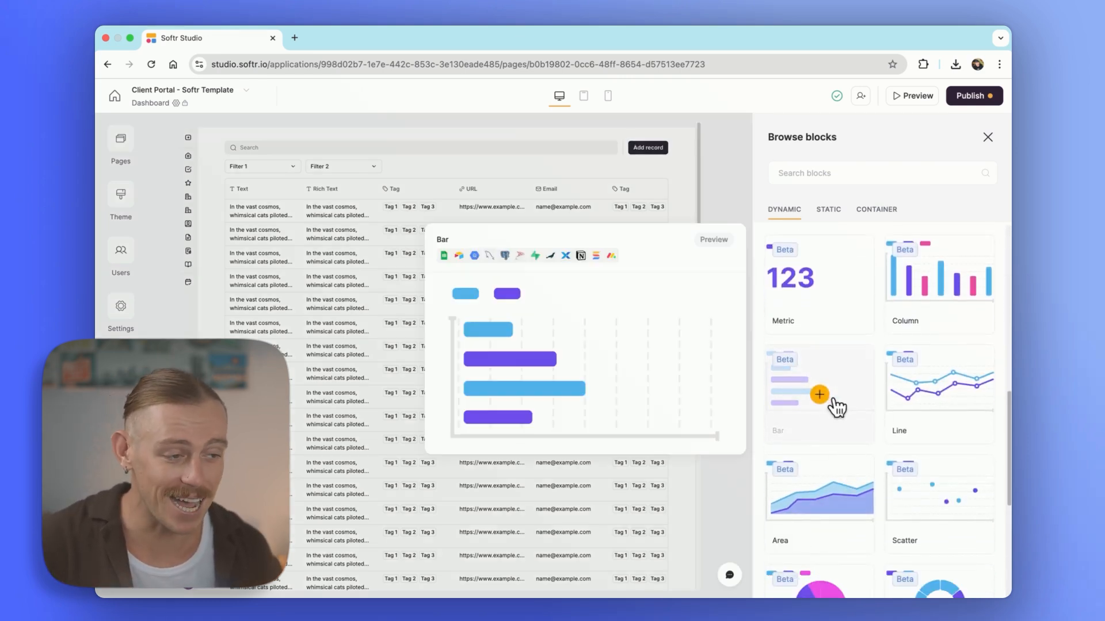
mouse_move(928, 401)
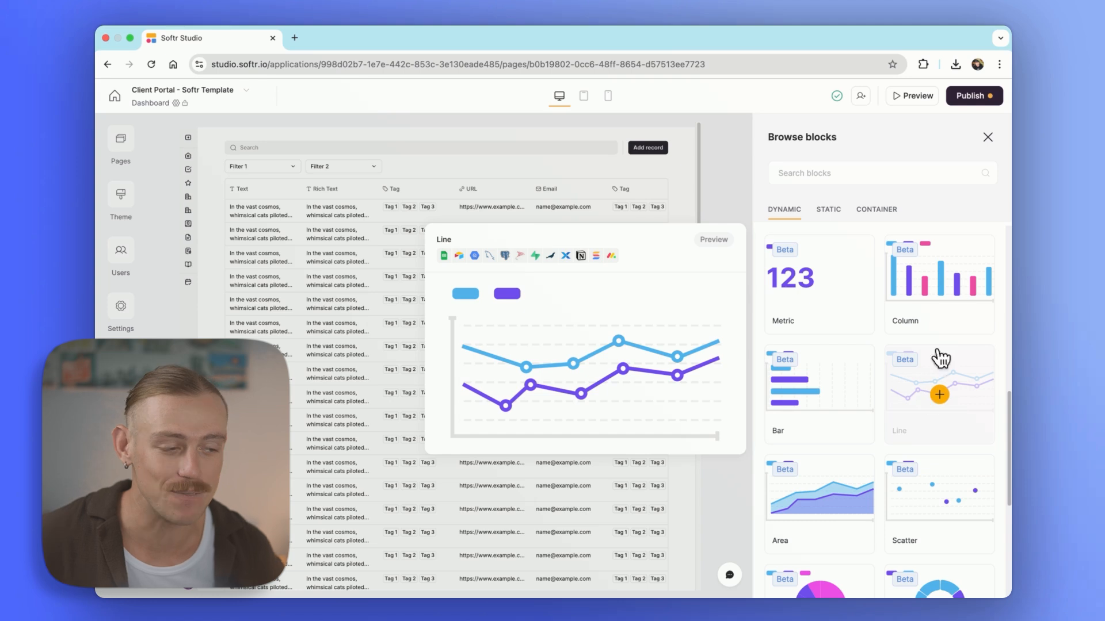
mouse_move(941, 289)
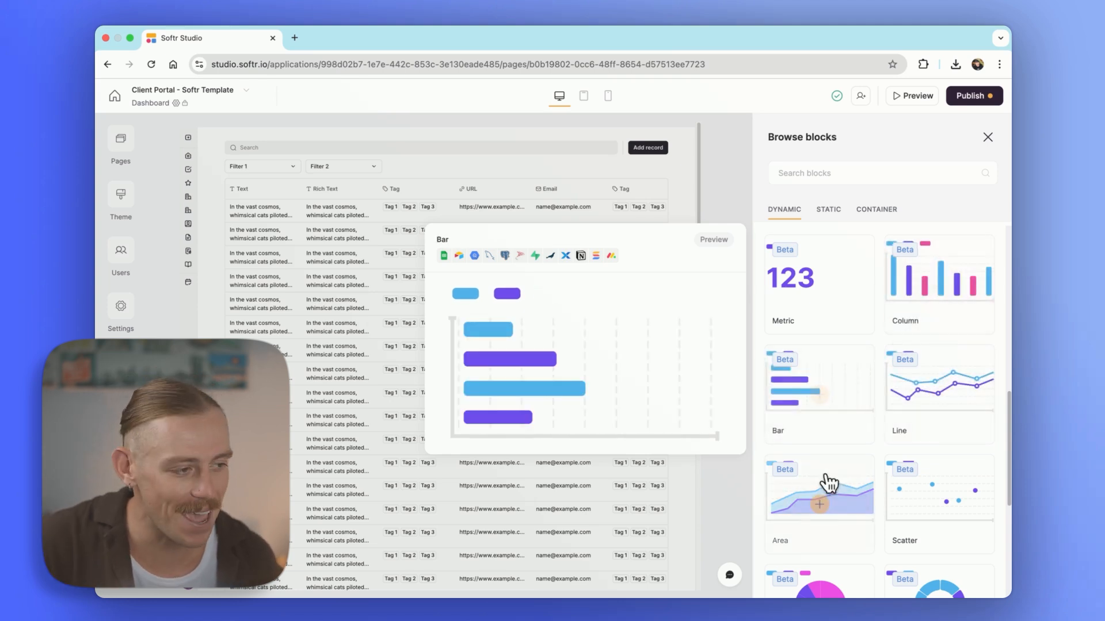
scroll(947, 397, down, 3)
mouse_move(952, 422)
mouse_move(814, 436)
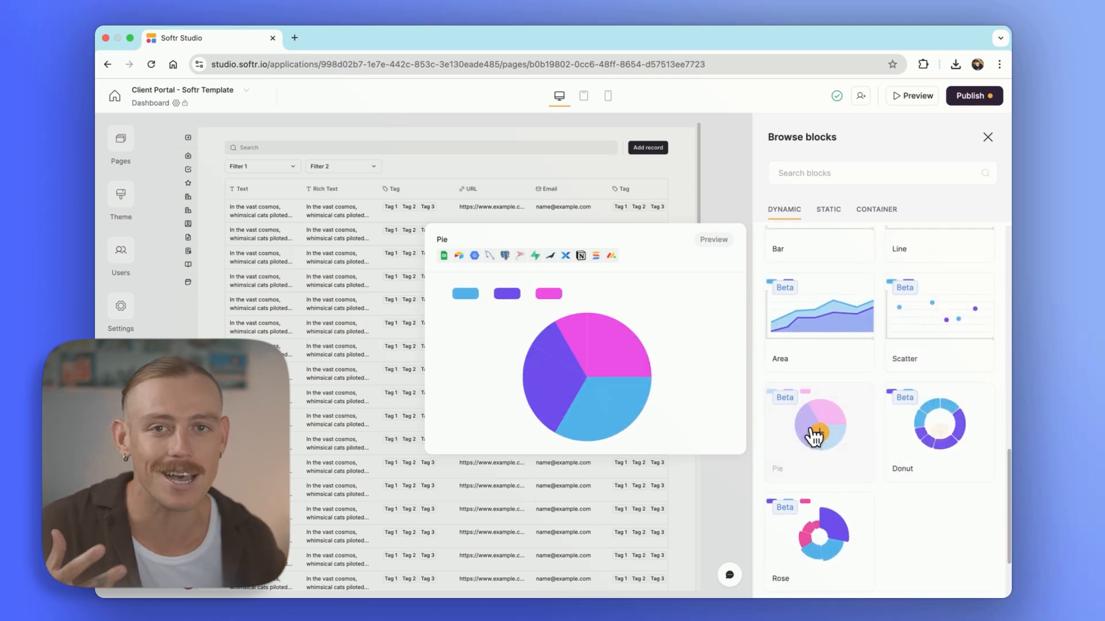
mouse_move(833, 547)
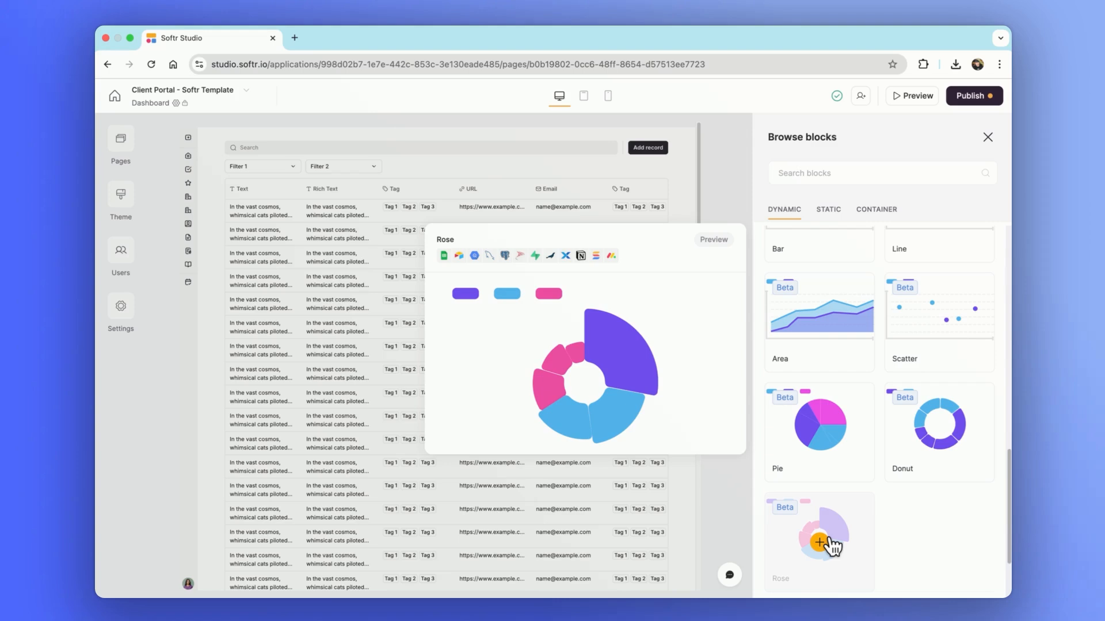
scroll(838, 541, up, 5)
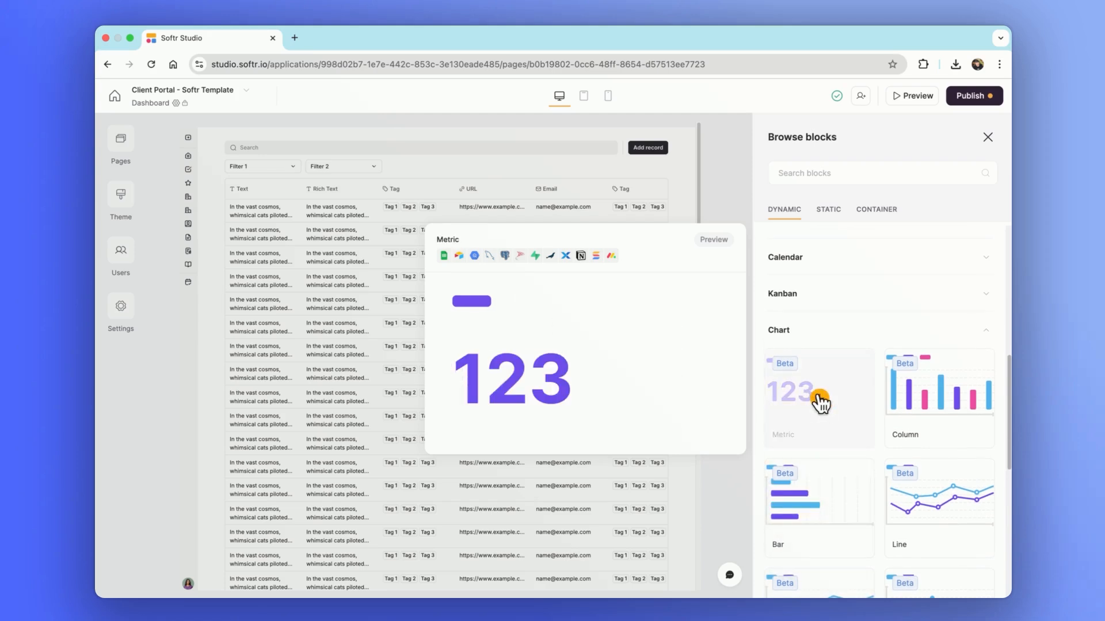
Insert a Metric chart above the table, source it from Notion's Client Tracker, and add a filter condition
click(820, 401)
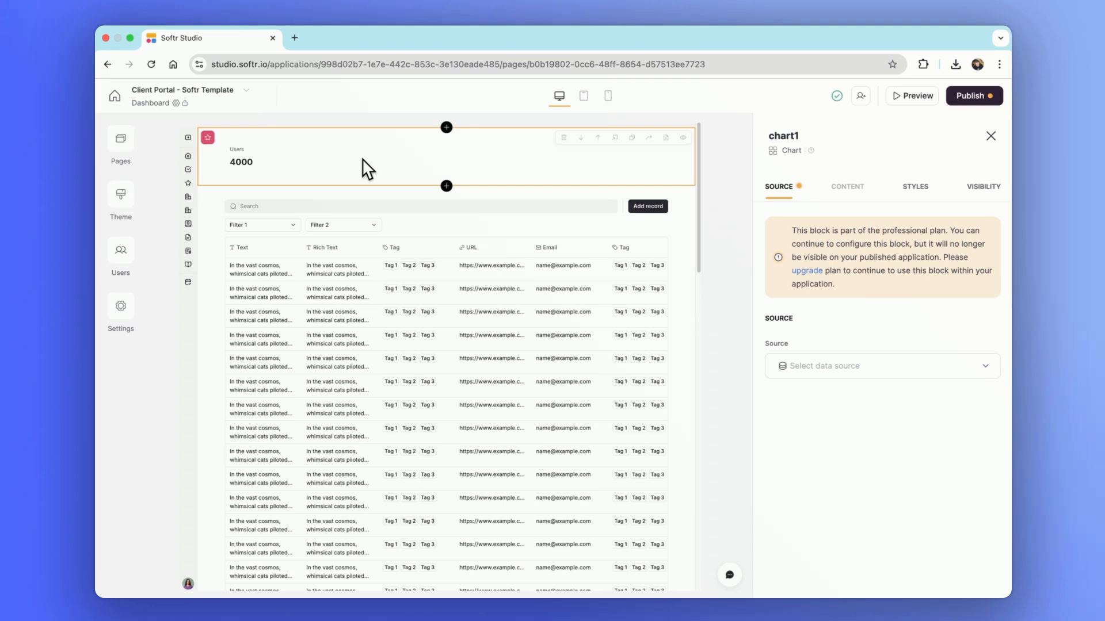
click(823, 371)
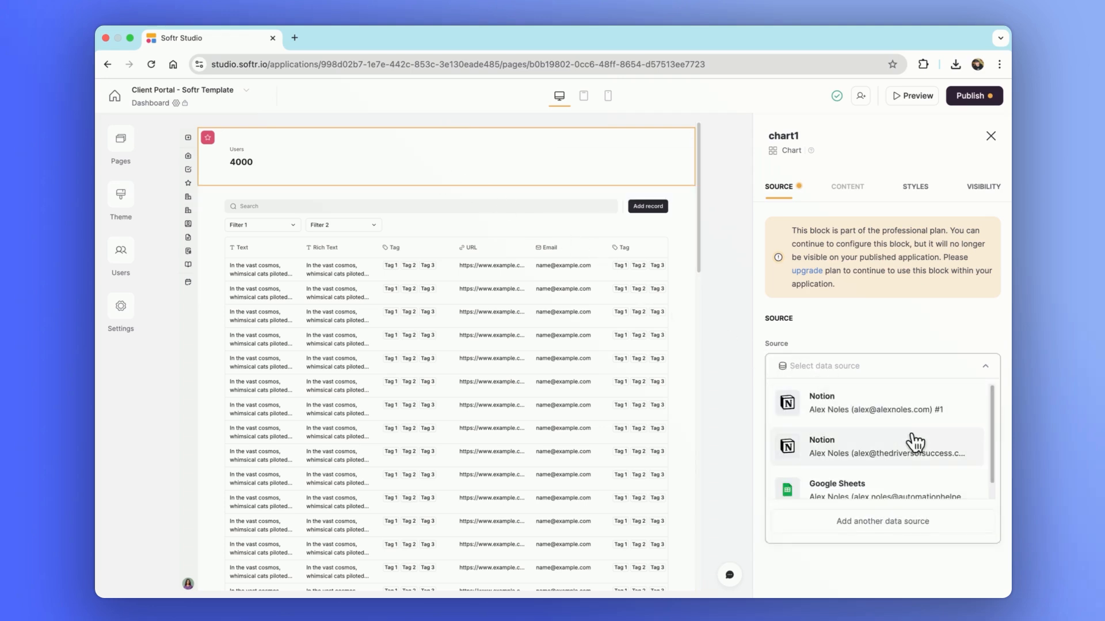
click(954, 409)
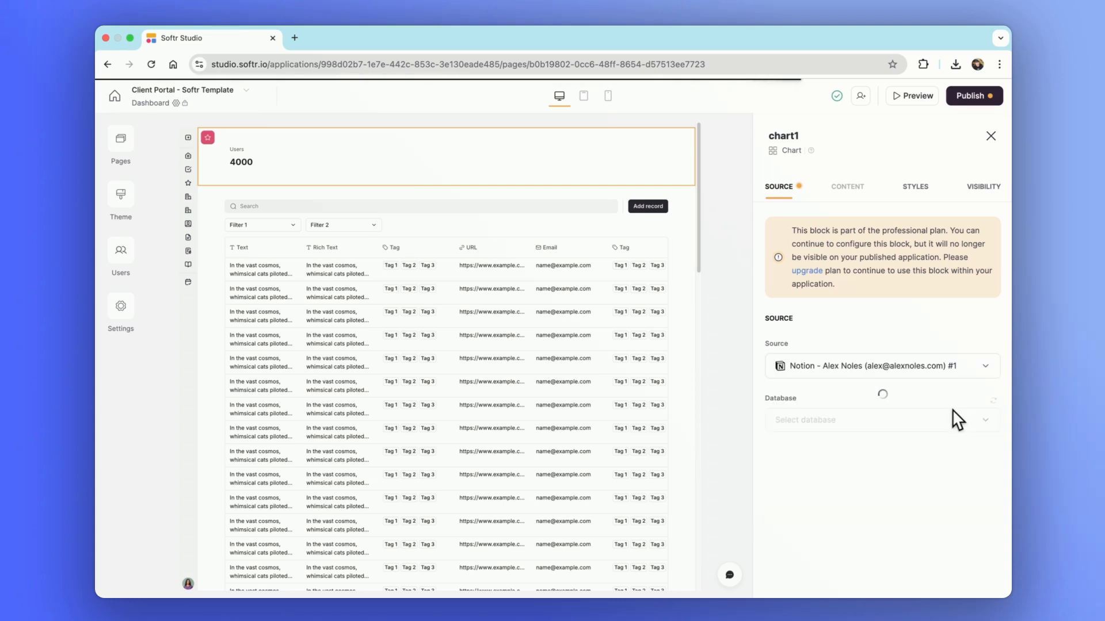
click(956, 419)
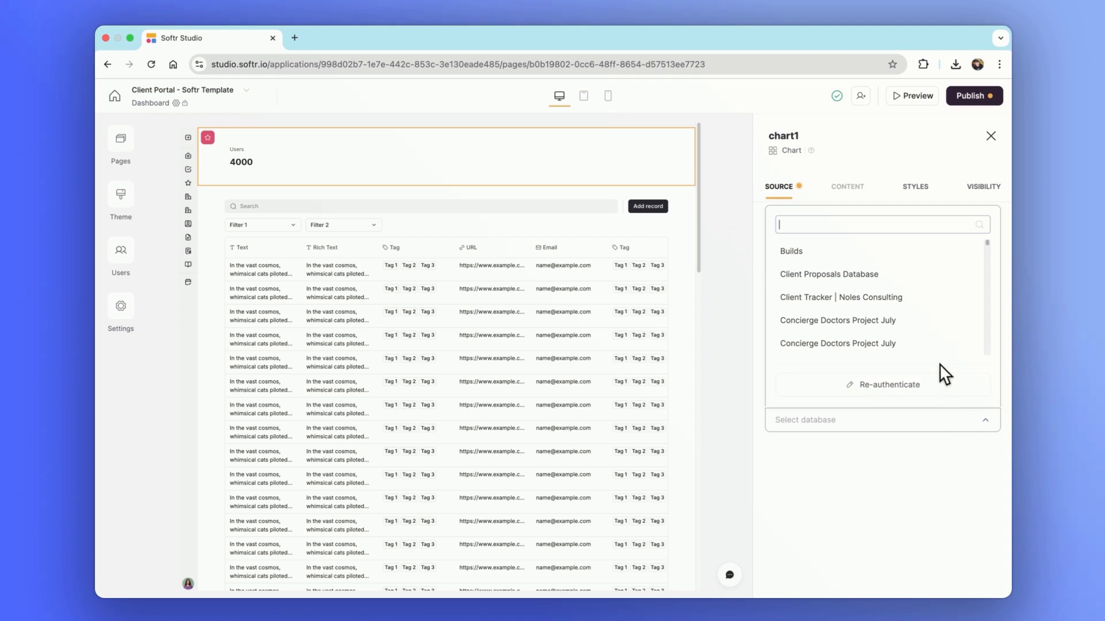
click(926, 299)
scroll(927, 303, down, 5)
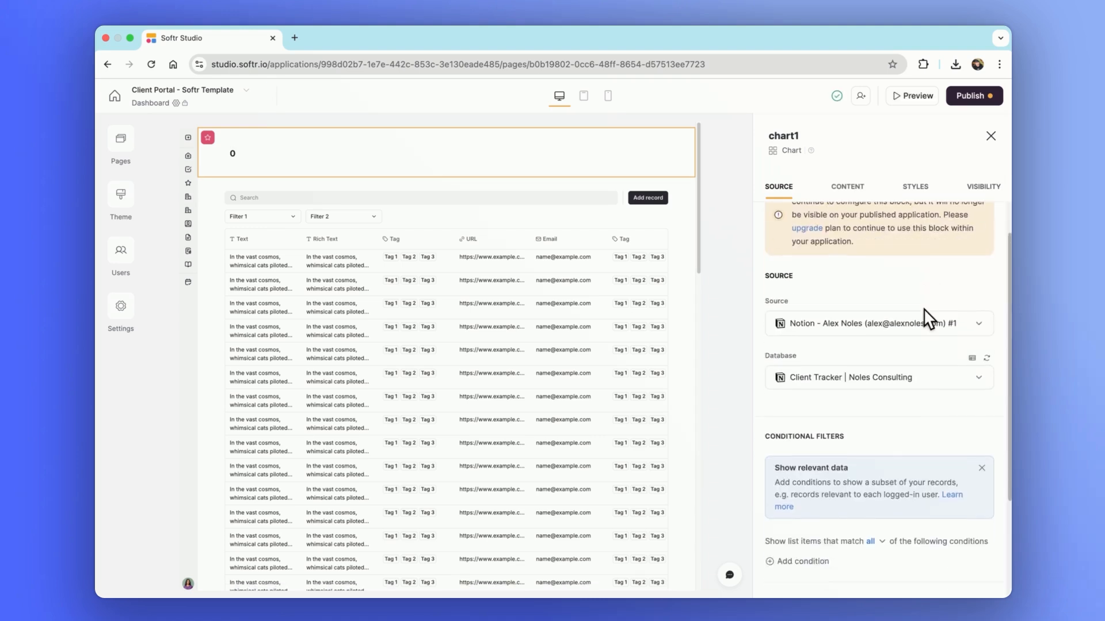
click(796, 459)
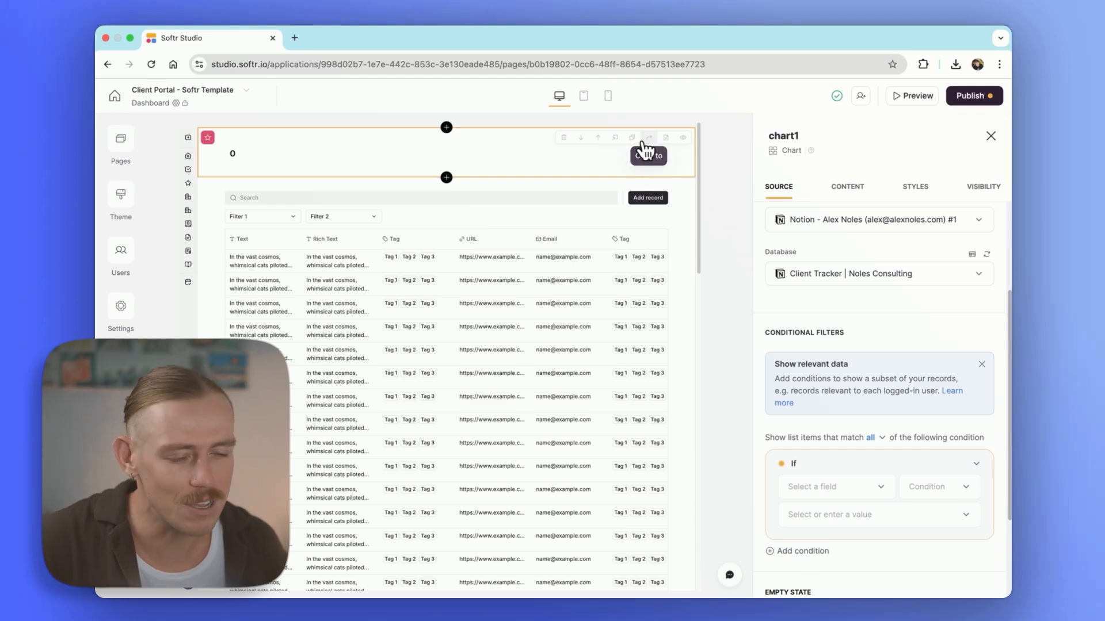
Delete the chart block and add a Month-view calendar block above the table
click(564, 137)
click(671, 375)
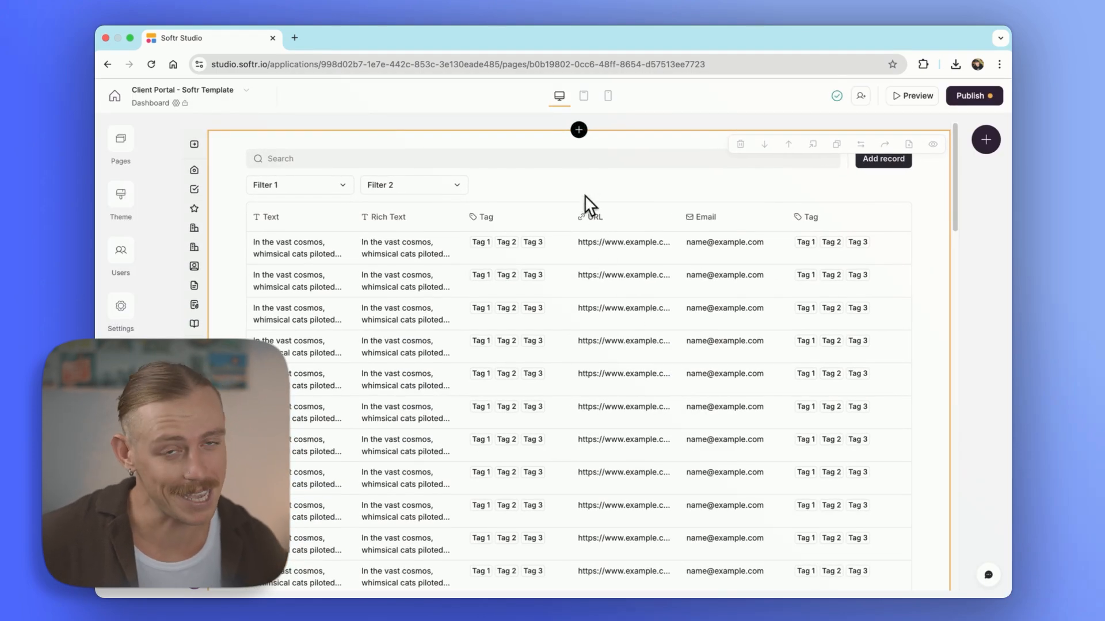
click(580, 131)
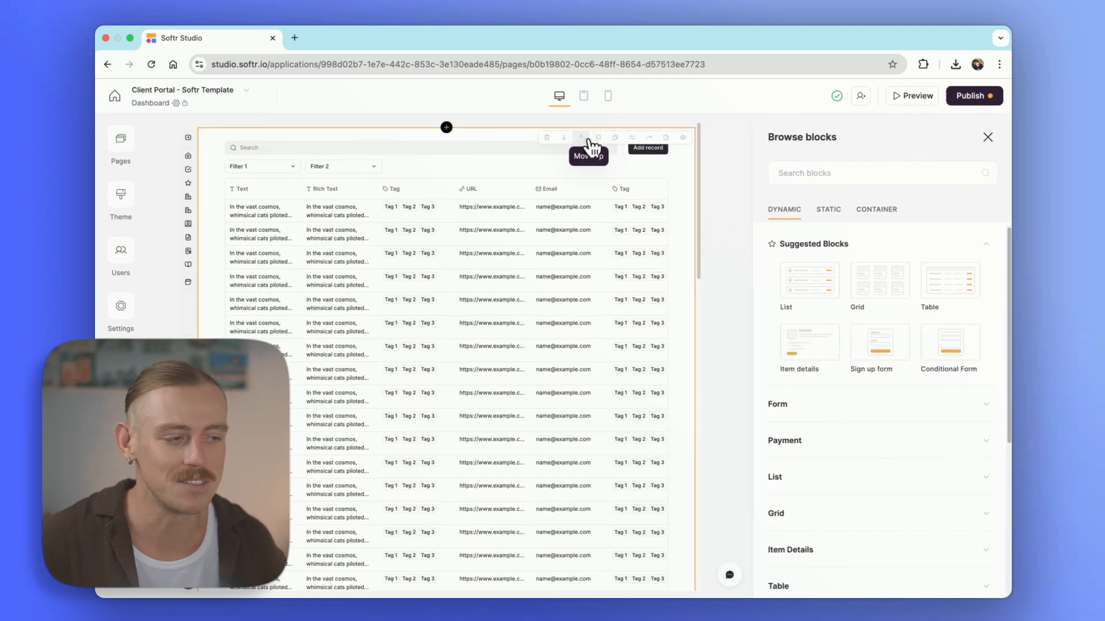
click(886, 244)
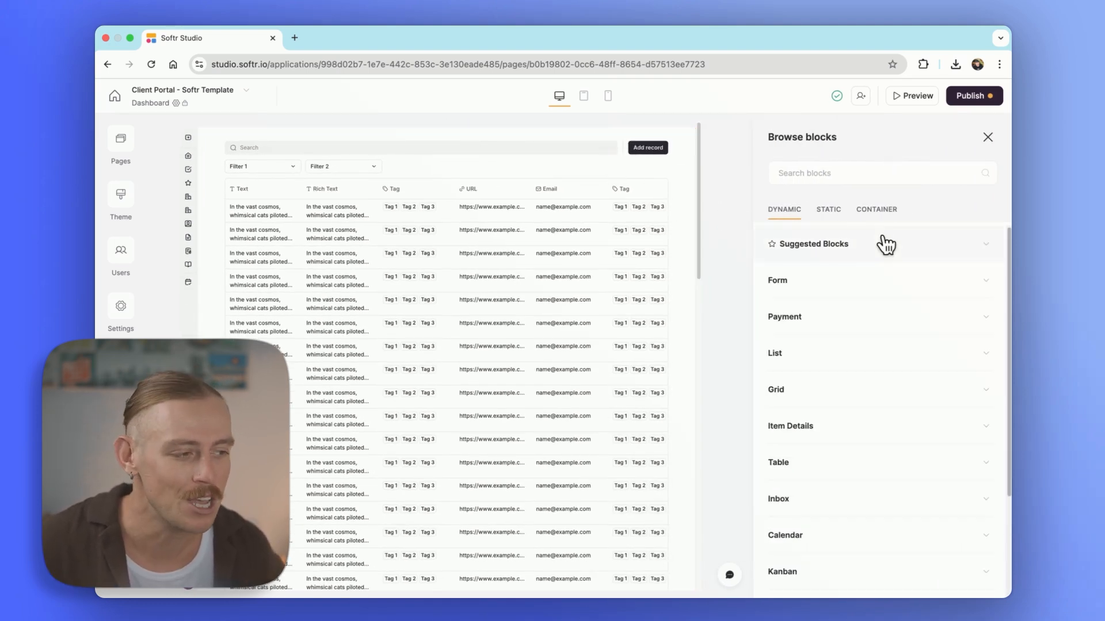
click(873, 537)
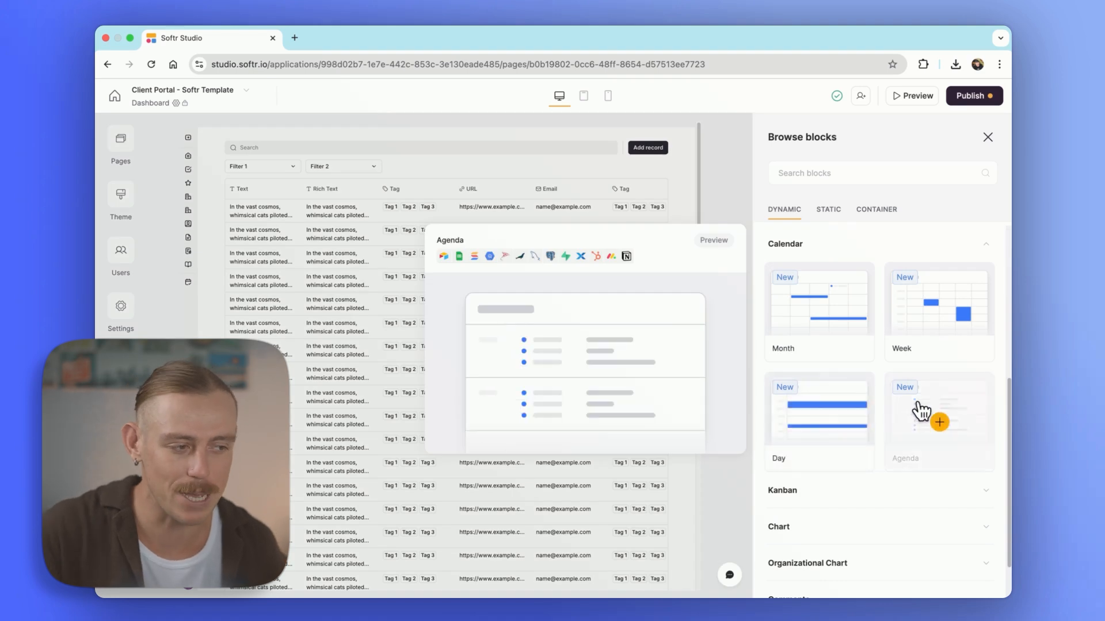
mouse_move(932, 315)
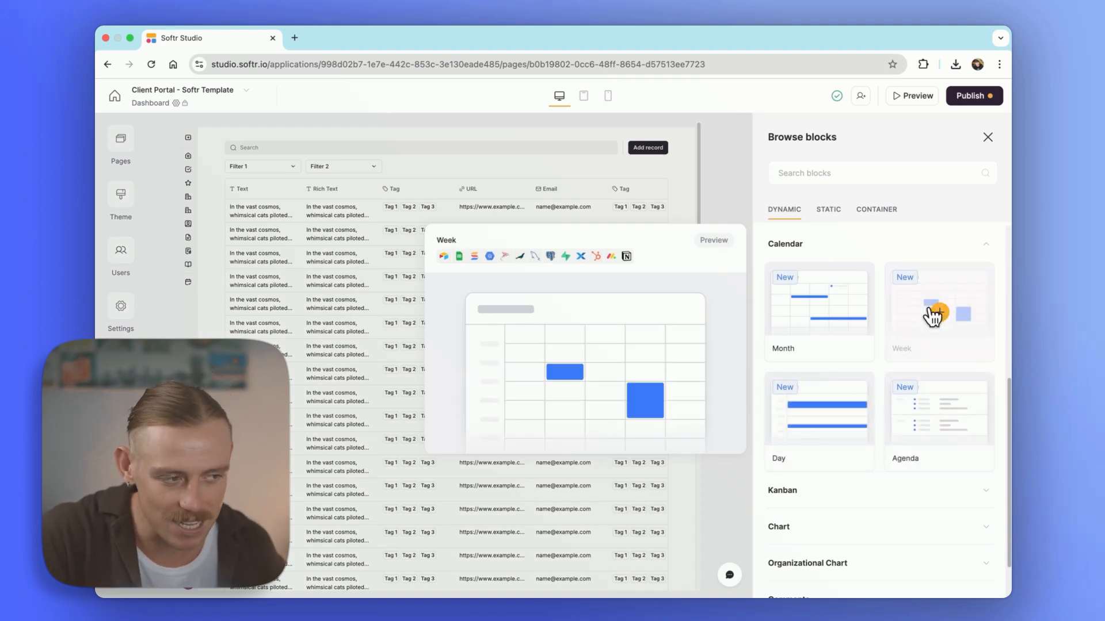
click(838, 315)
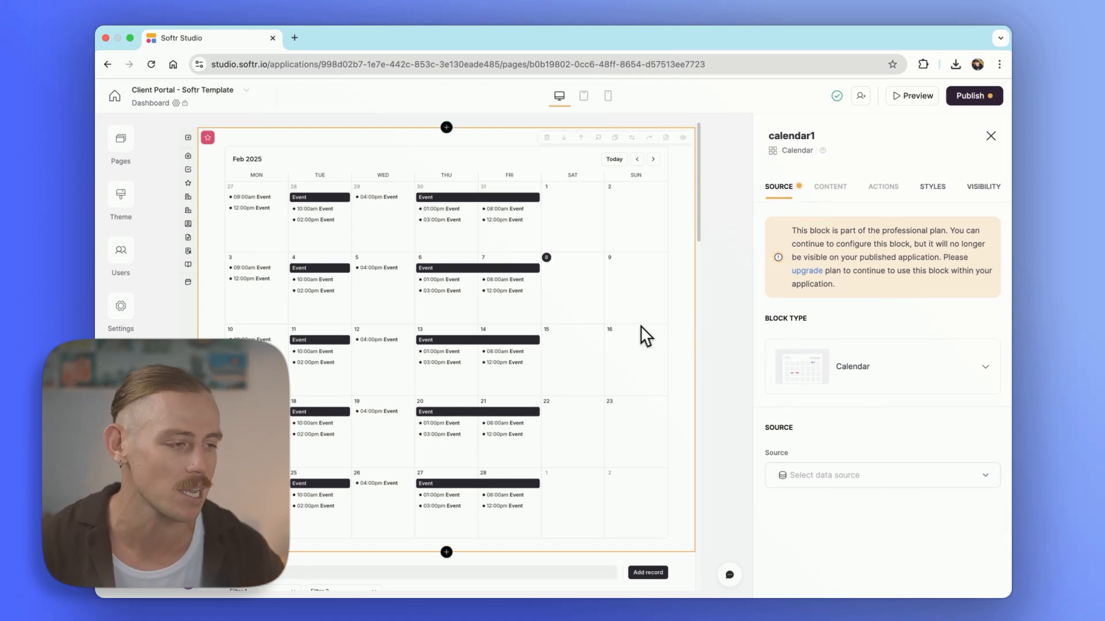
Check calendar1's Styles settings (#FFFFFF background, #F2F2F3 border), then its Visibility settings
click(932, 187)
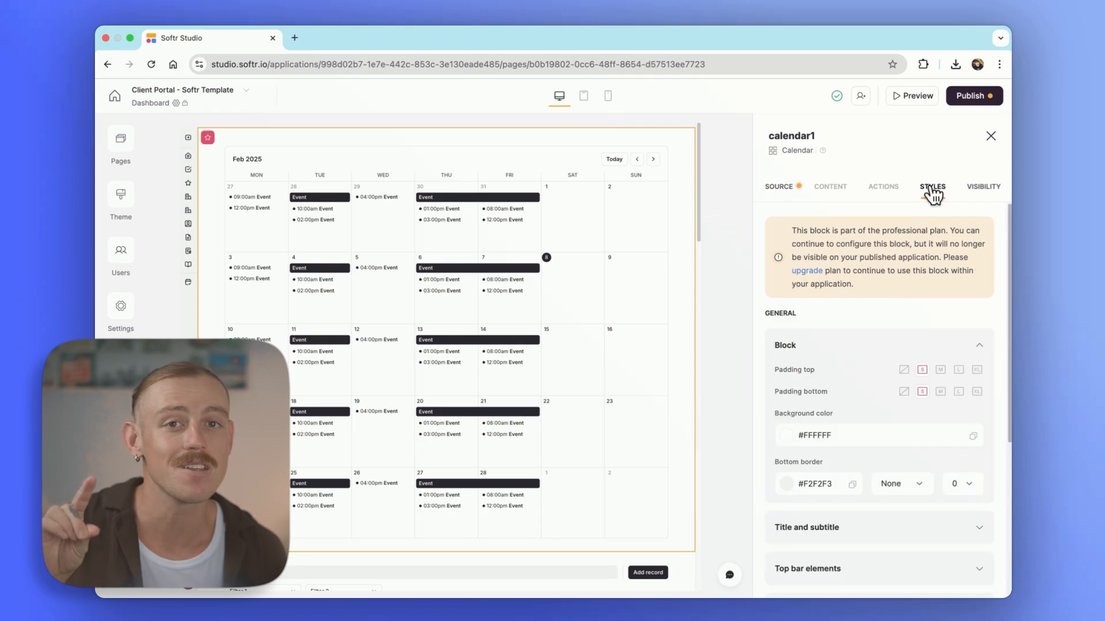
click(971, 189)
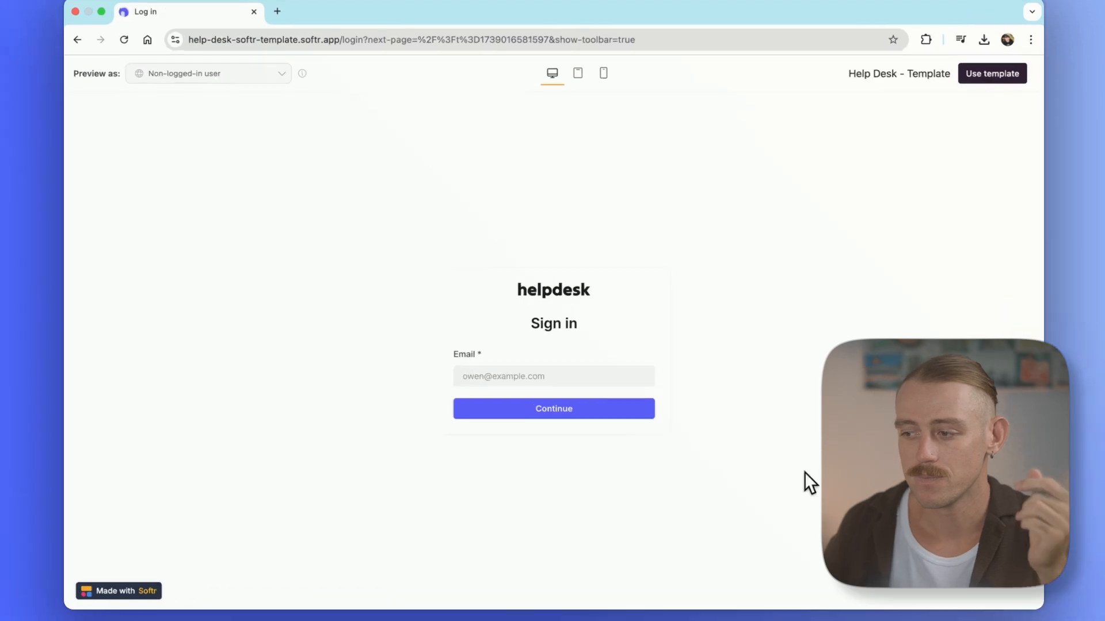
Enter the account e-mail address into the Sign in form's Email field
click(571, 373)
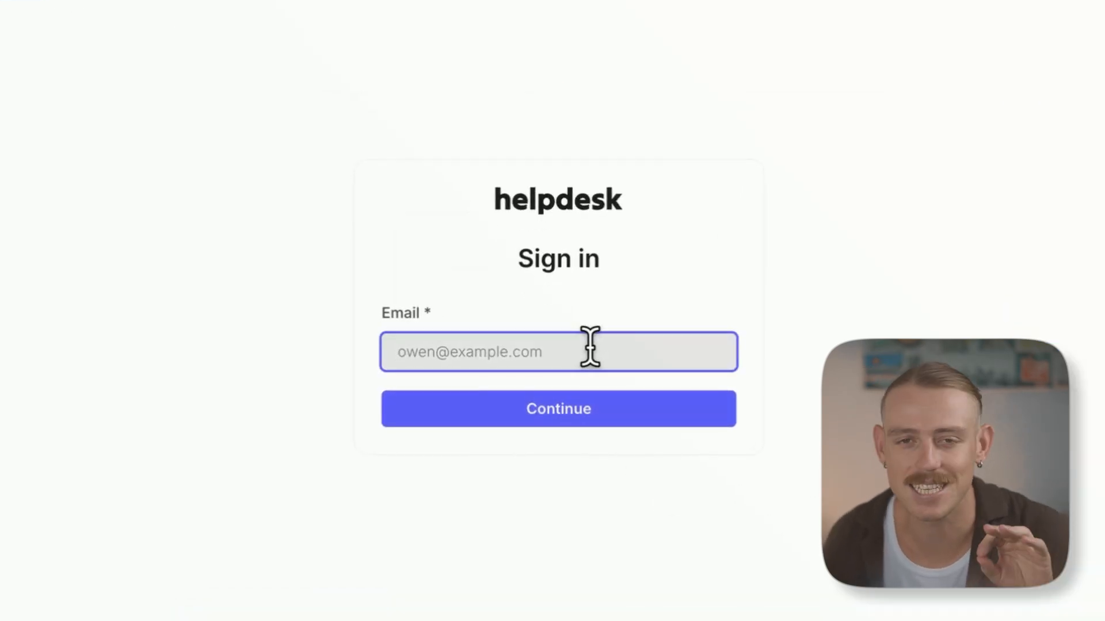
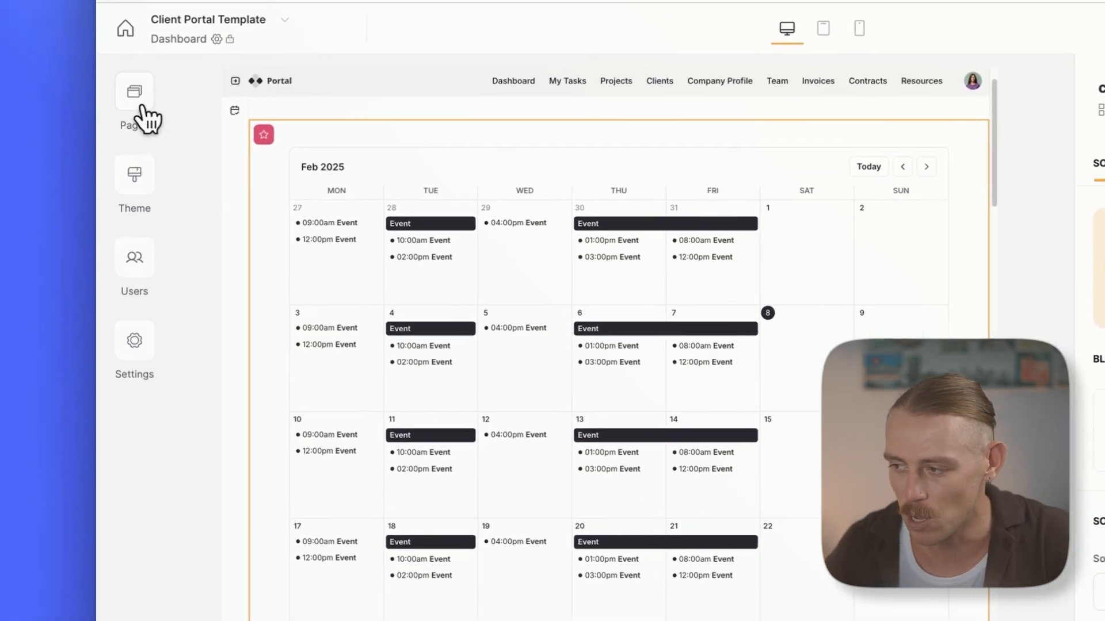
Open the Link expired utility page and select its block
click(17, 85)
scroll(335, 519, down, 5)
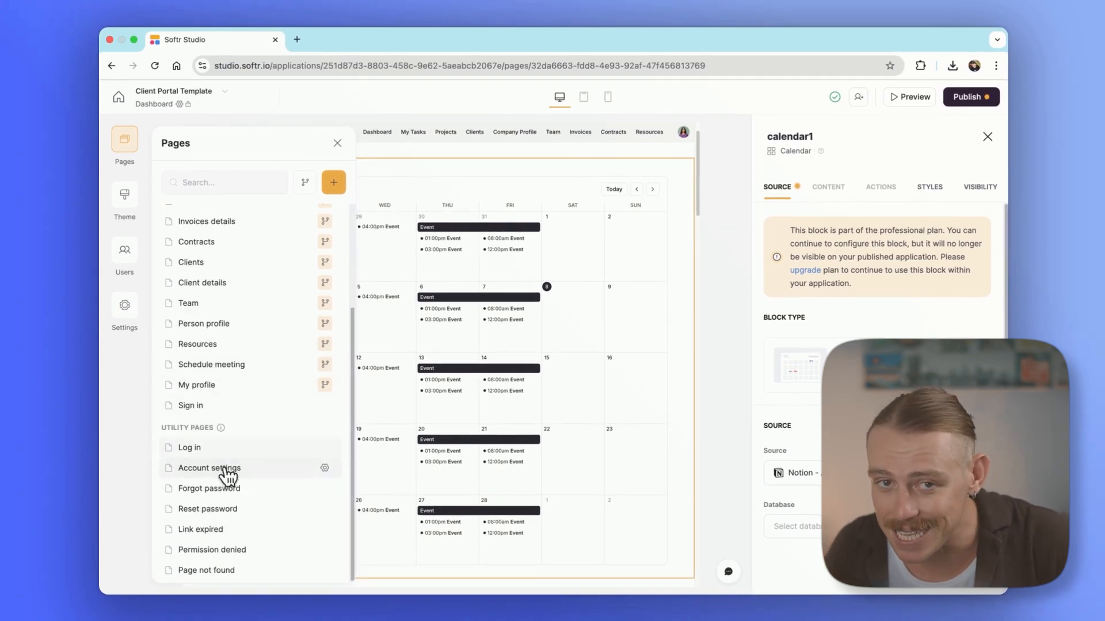
click(238, 530)
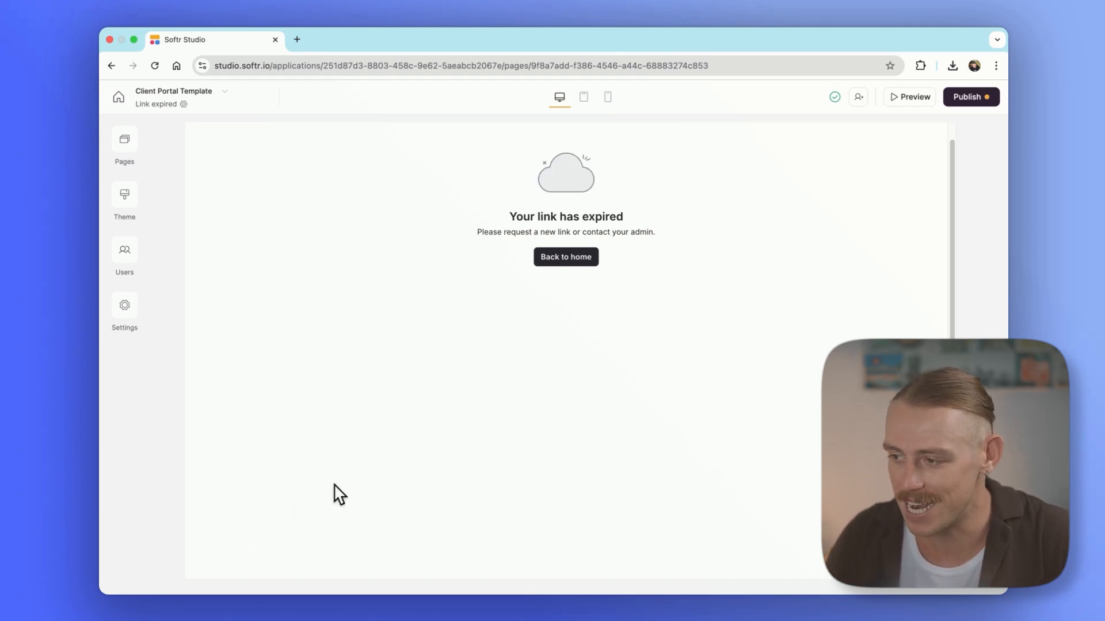
click(553, 277)
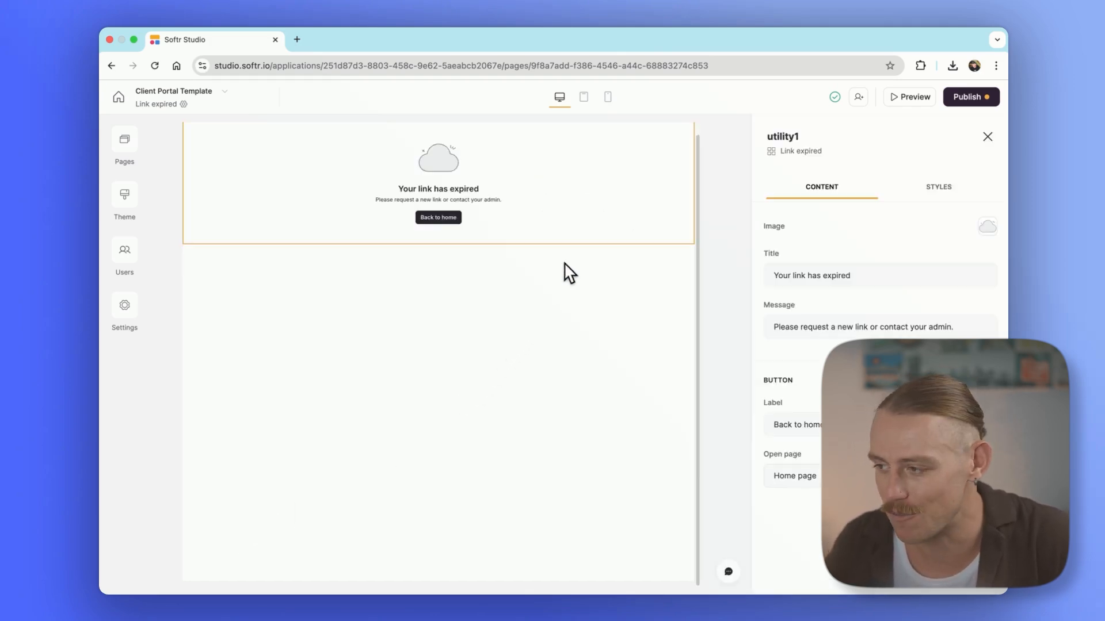
Open the Page not found utility page and select its block
click(125, 144)
scroll(226, 413, down, 5)
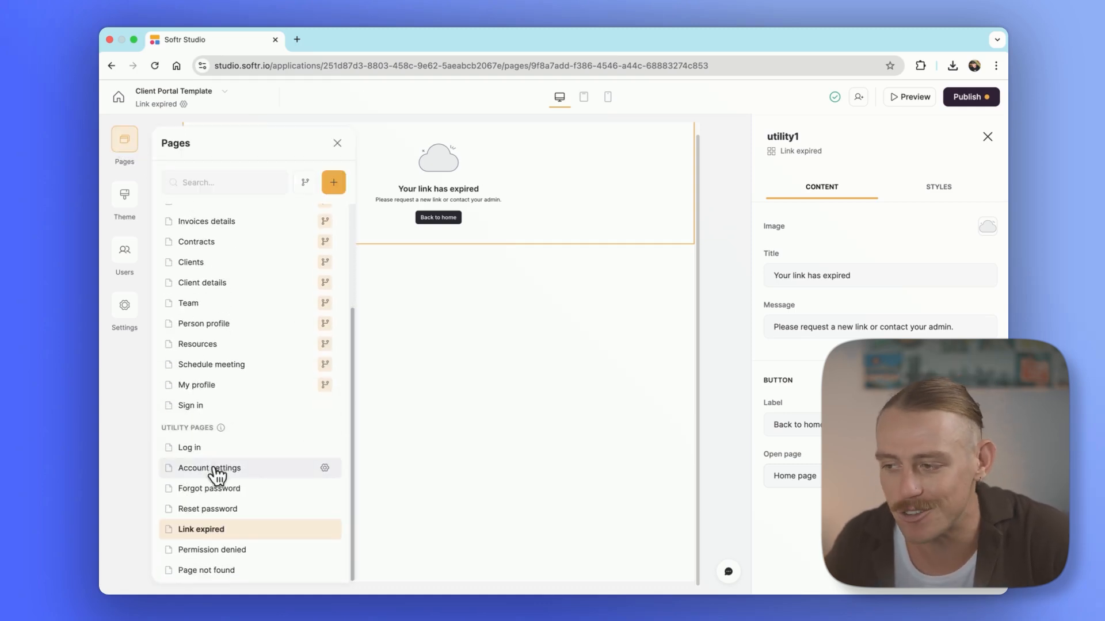
click(206, 571)
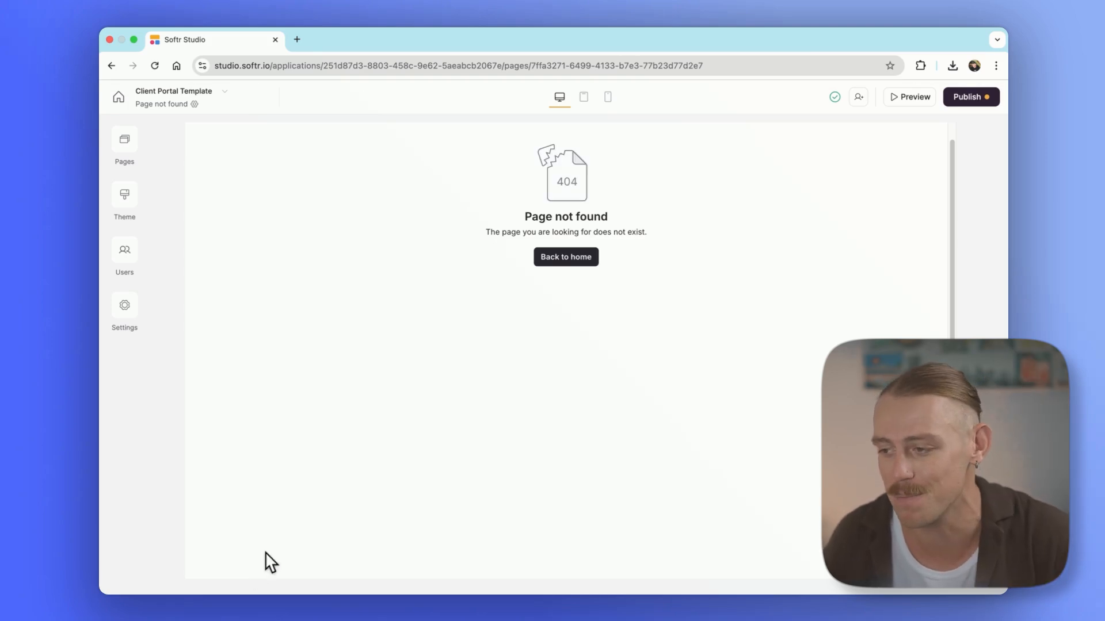
click(543, 262)
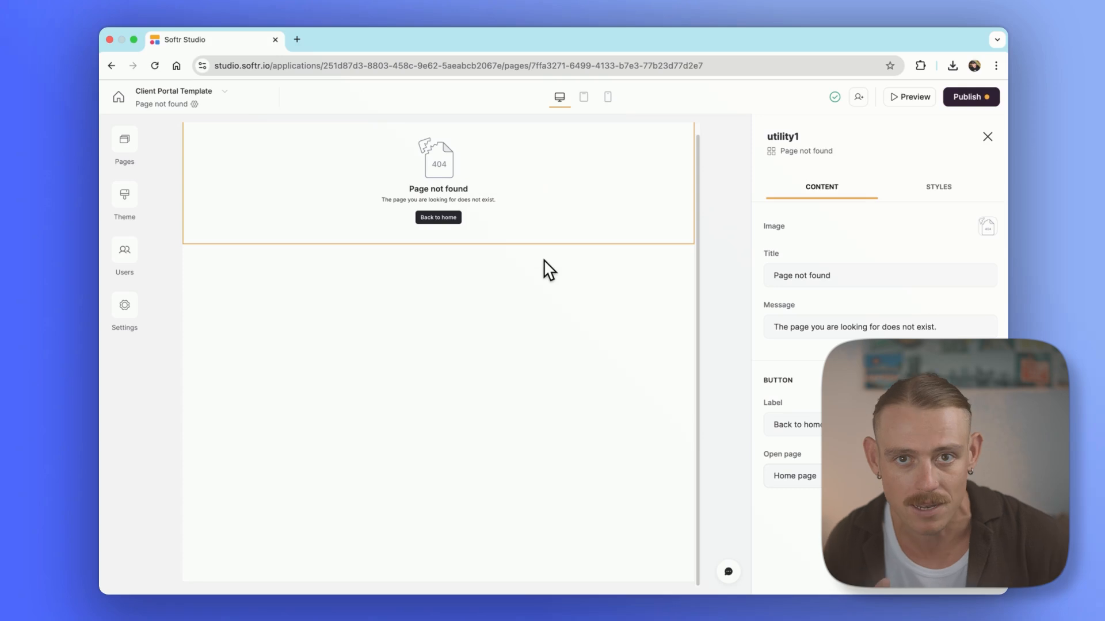
Open the Log in utility page from the pages list
click(128, 141)
scroll(266, 414, down, 5)
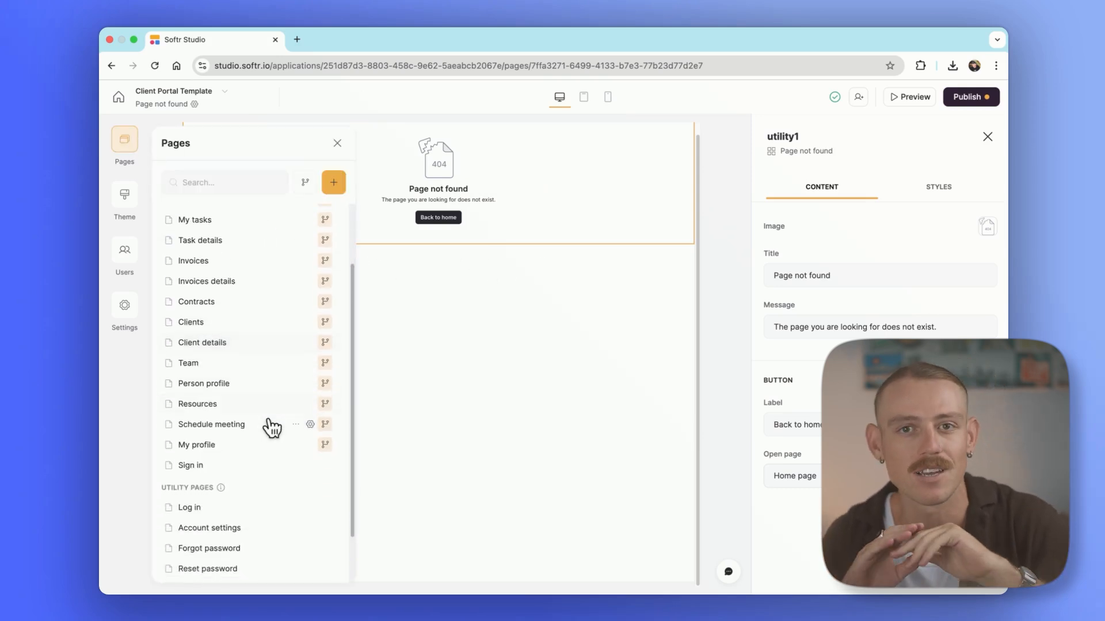
click(237, 448)
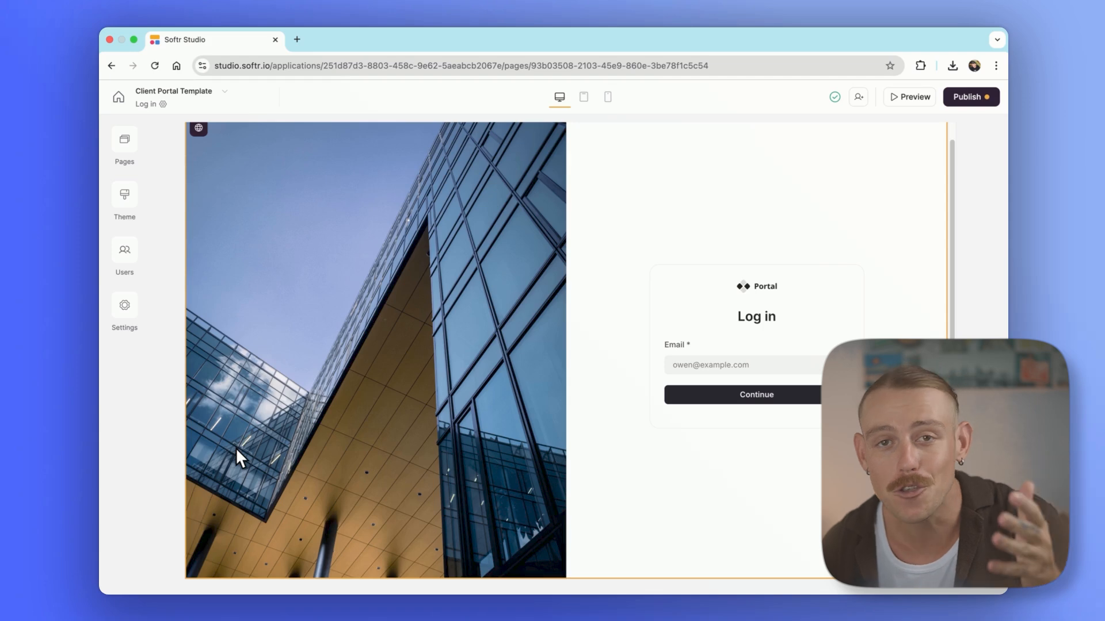
Expand the Calendar and Chart block categories, revealing Metric, Column and Area charts
click(690, 339)
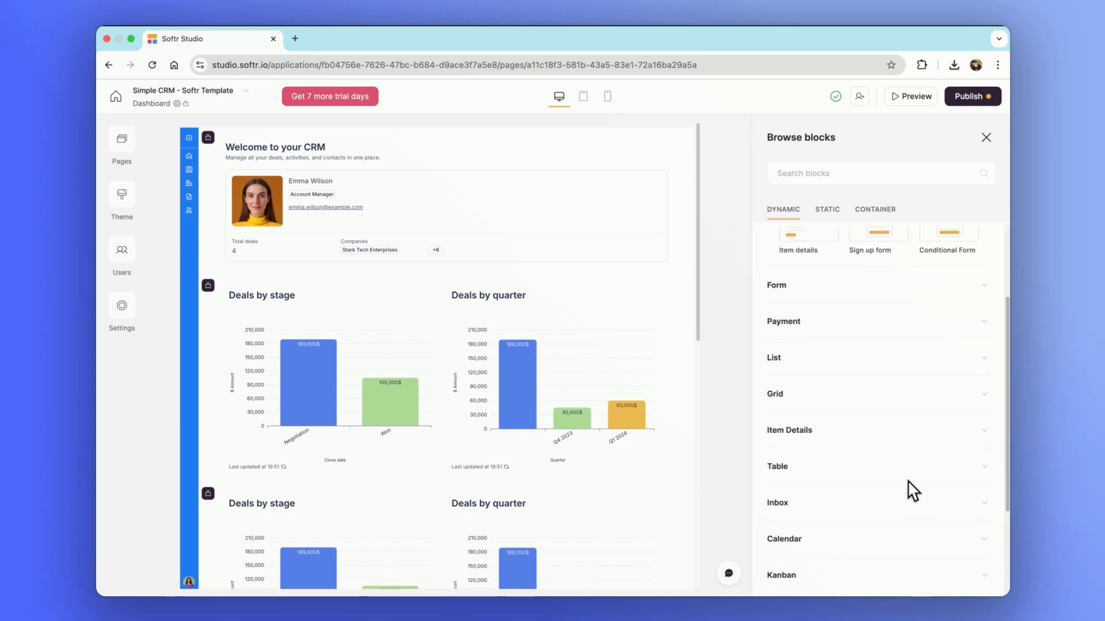
scroll(907, 480, down, 4)
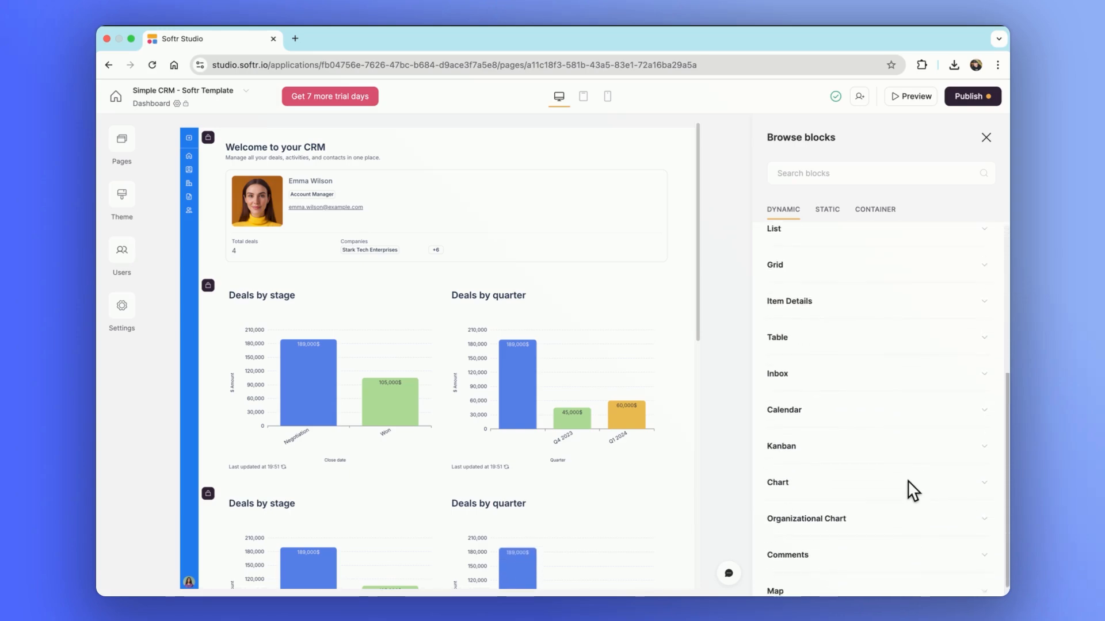
click(869, 417)
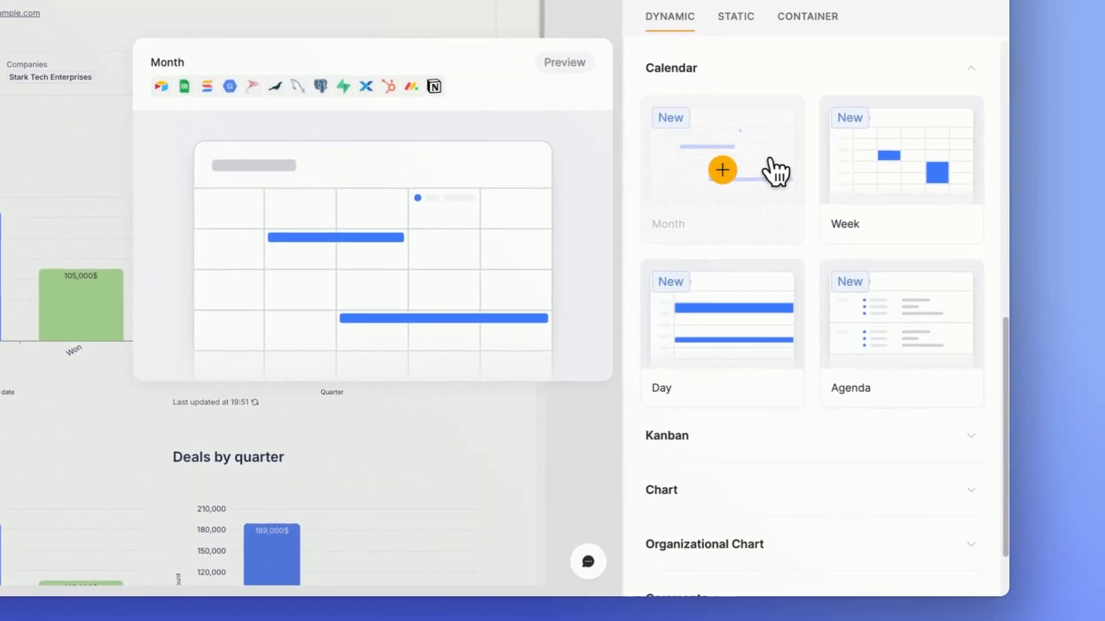
click(771, 490)
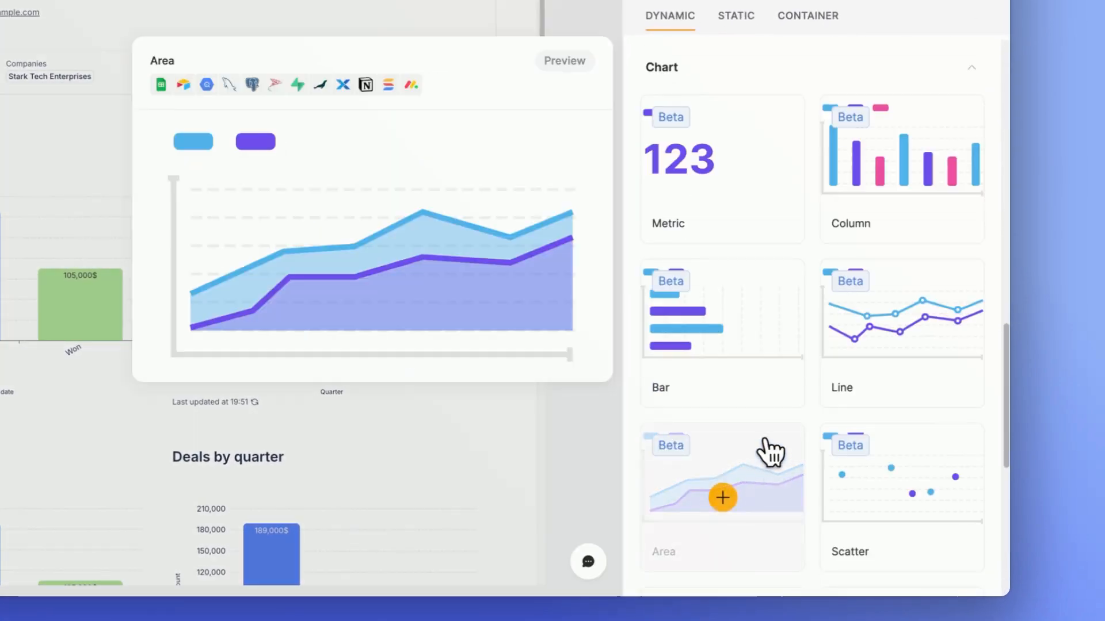